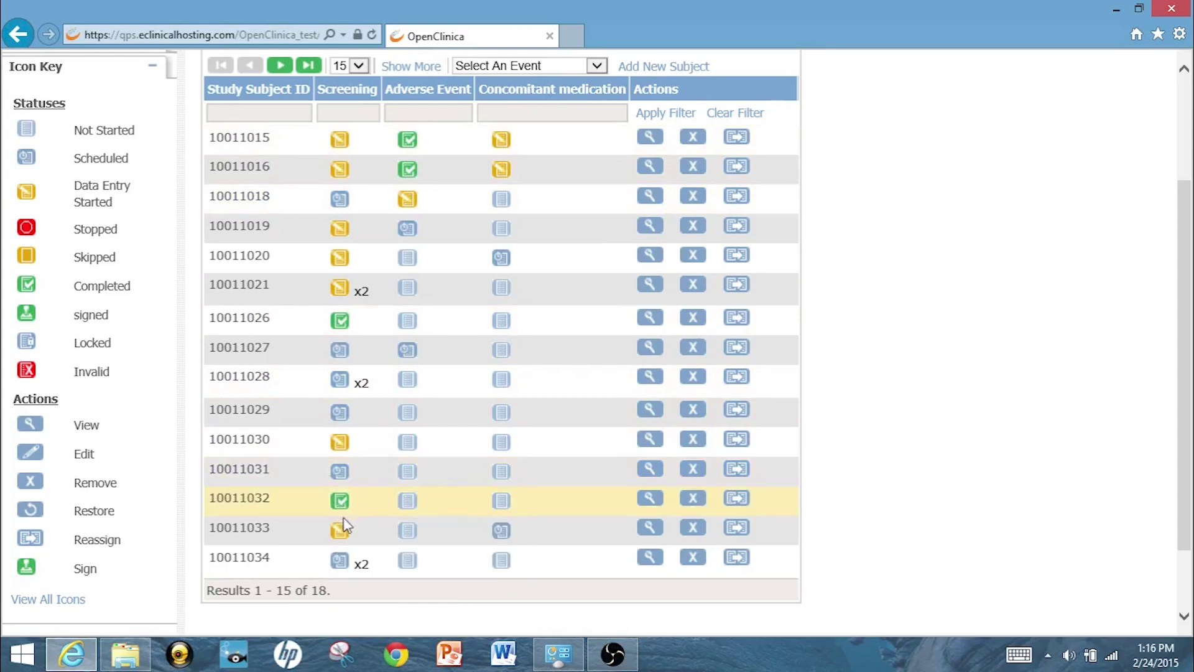
Step: Open the Demographics OC form for data entry in the Screening event of the twelfth subject listed
{"action": "mouse_move", "coordinate": [338, 484]}
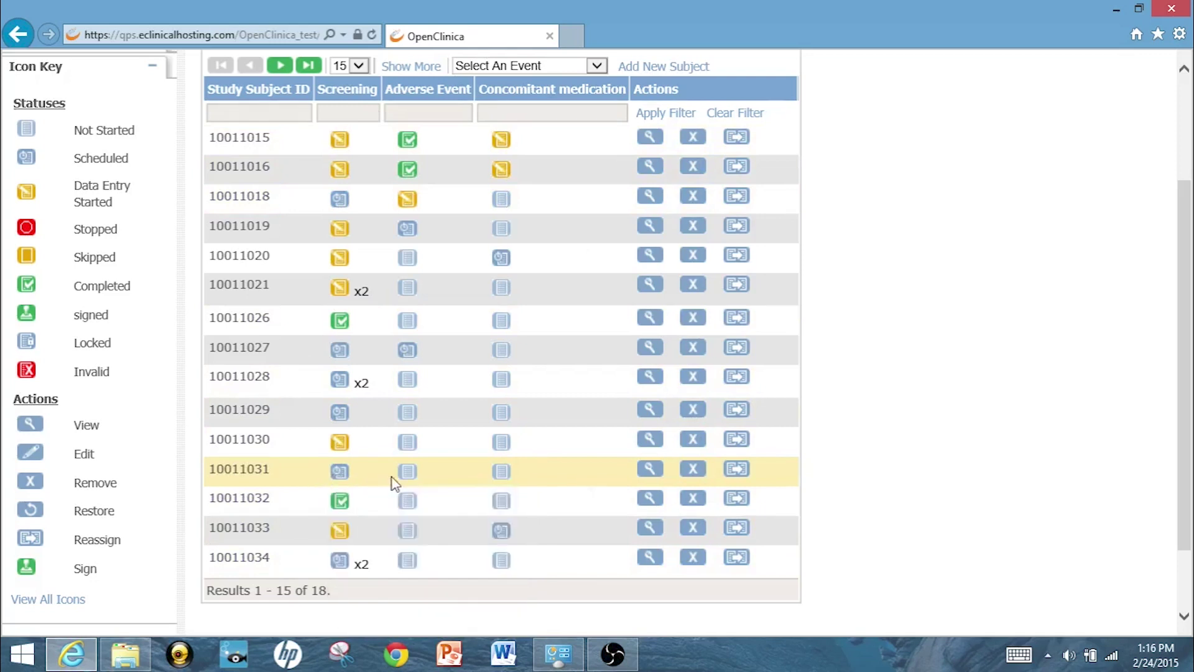
{"action": "mouse_move", "coordinate": [410, 479]}
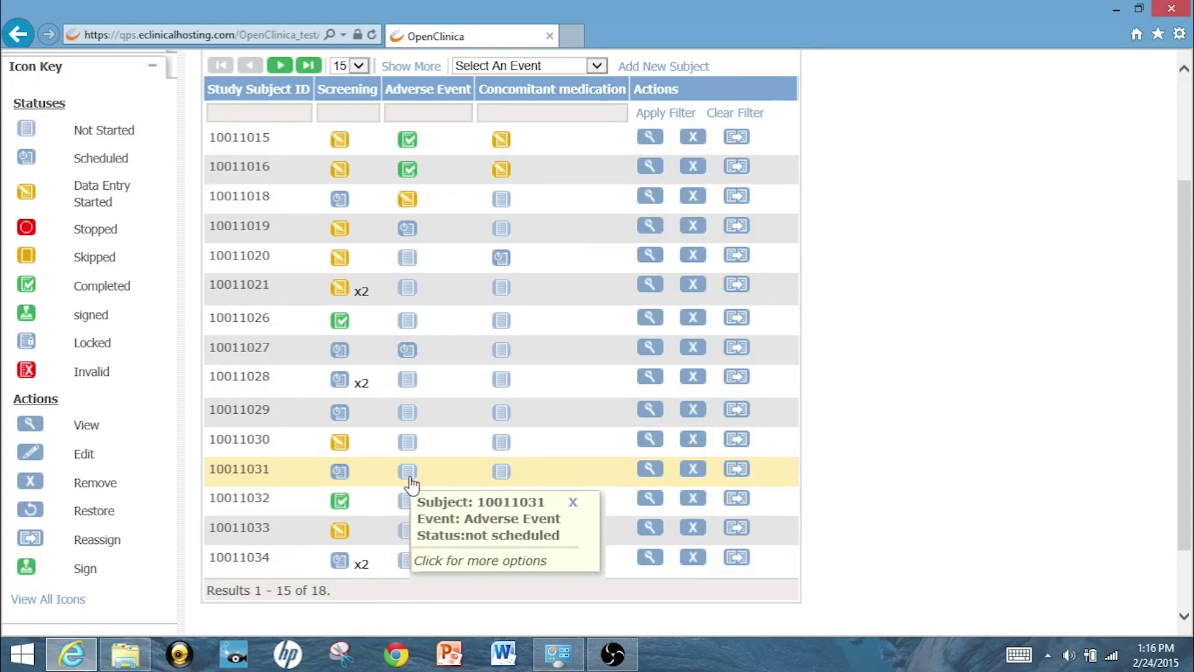
{"action": "left_click", "coordinate": [341, 479]}
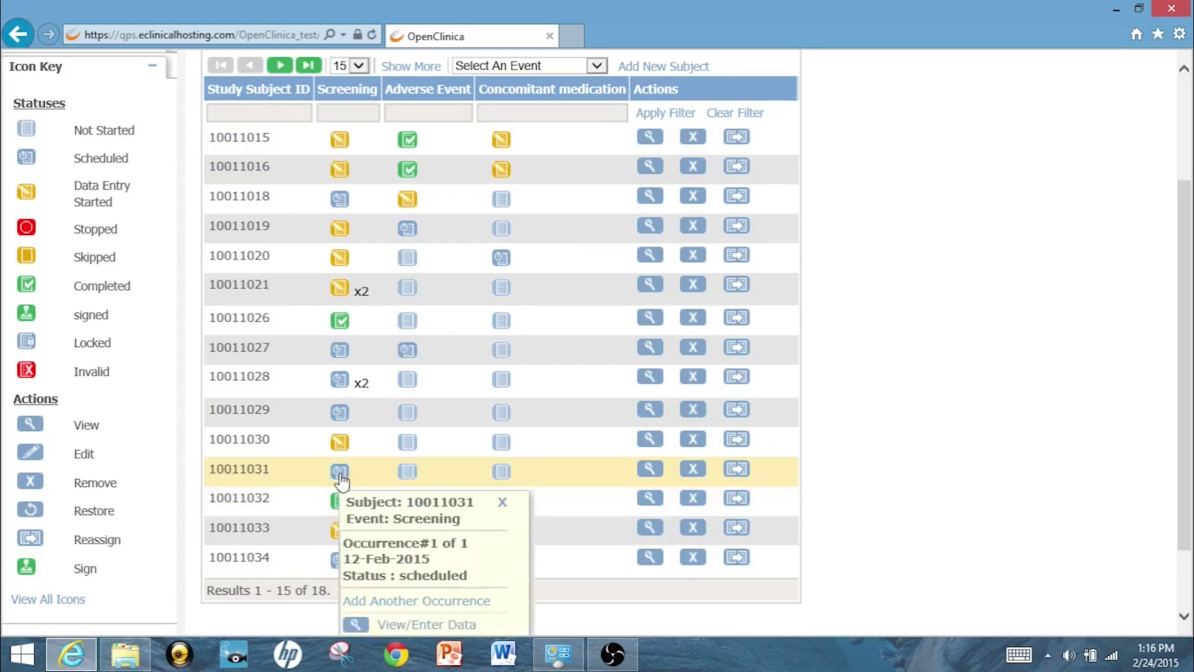
{"action": "left_click", "coordinate": [390, 624]}
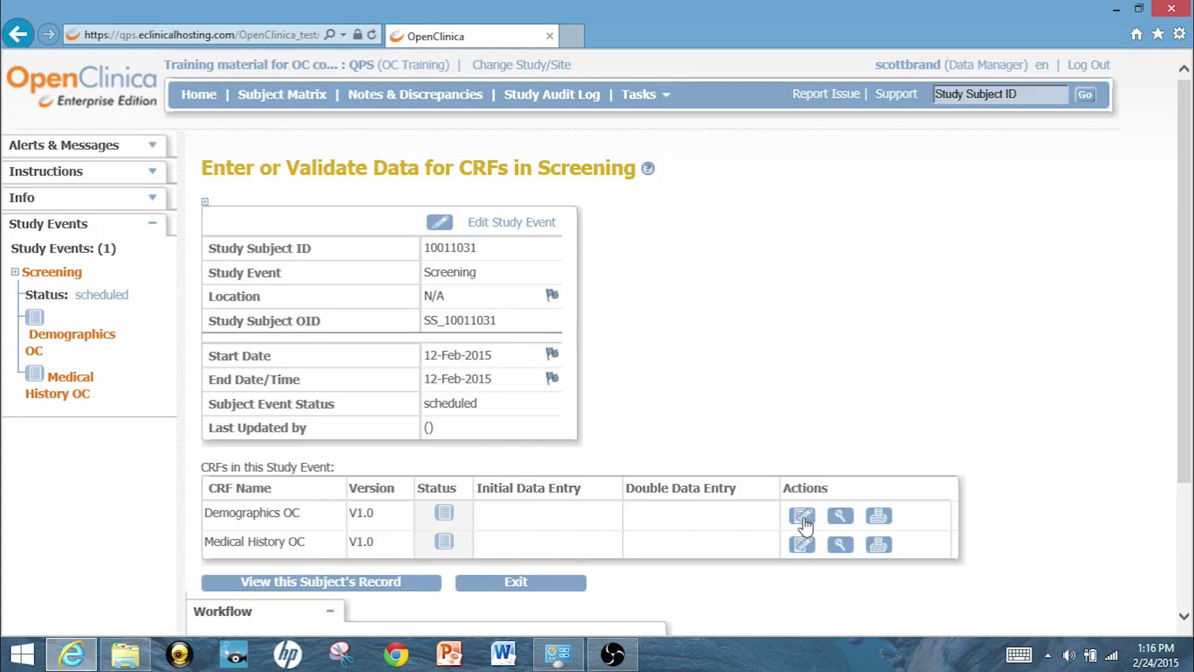
{"action": "left_click", "coordinate": [803, 518]}
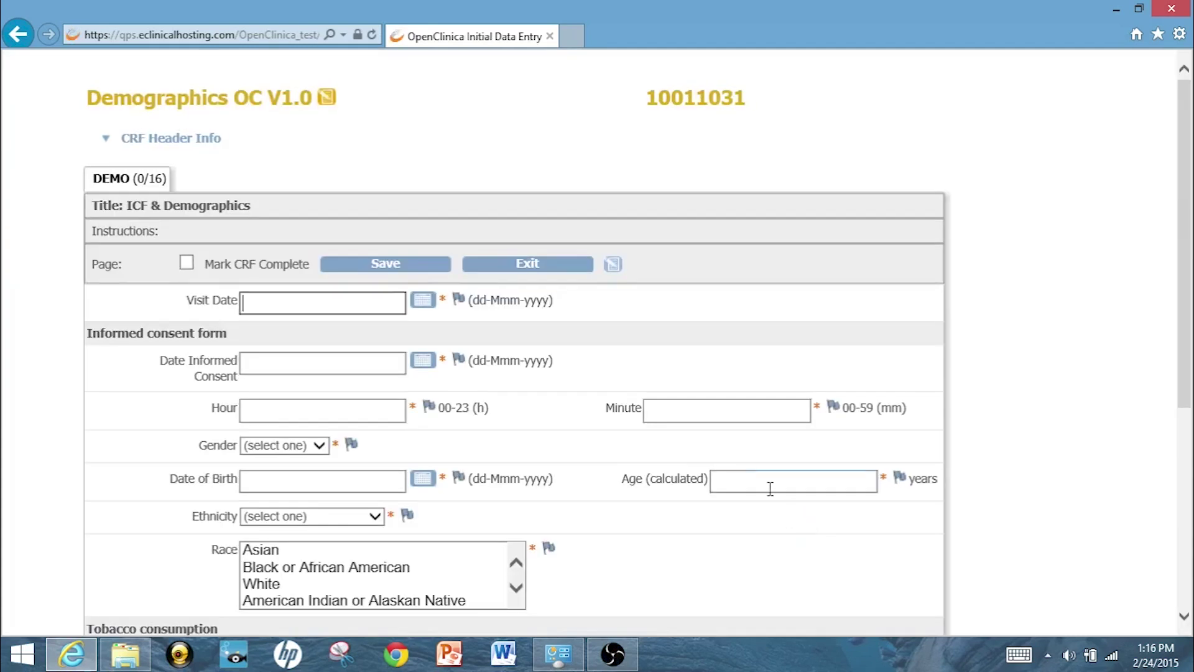
Step: Set the visit date to 24-Feb-2015 and the informed consent date to 23-Feb-2015
{"action": "left_click", "coordinate": [426, 303]}
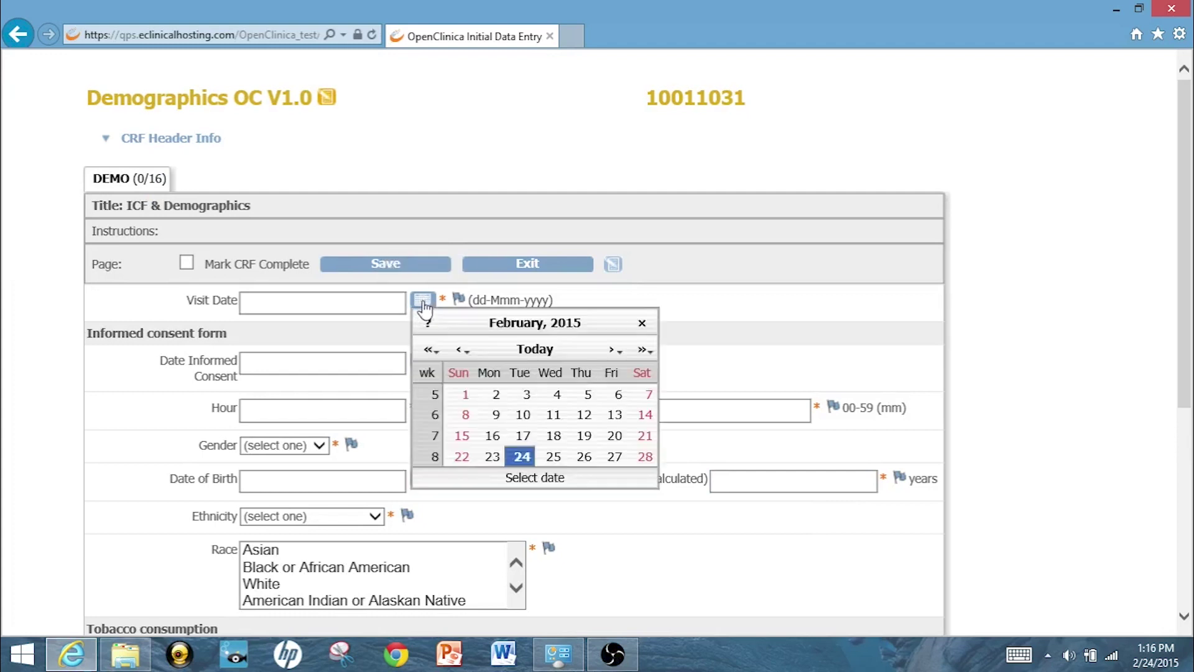
{"action": "left_click", "coordinate": [521, 458]}
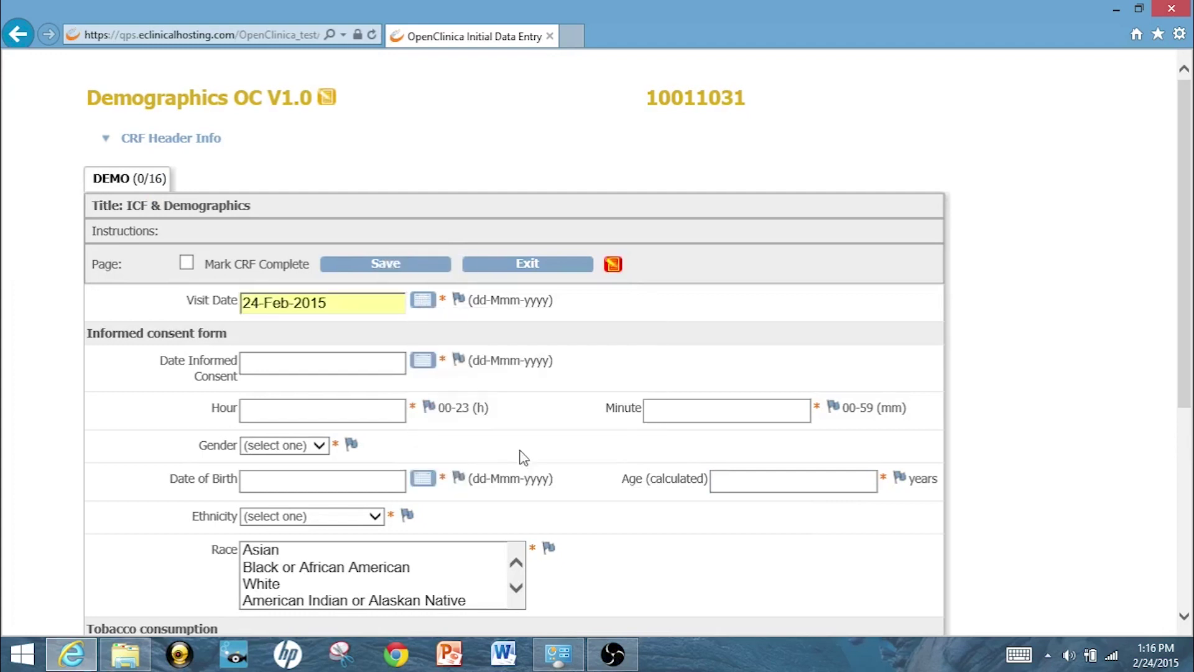
{"action": "left_click", "coordinate": [418, 364]}
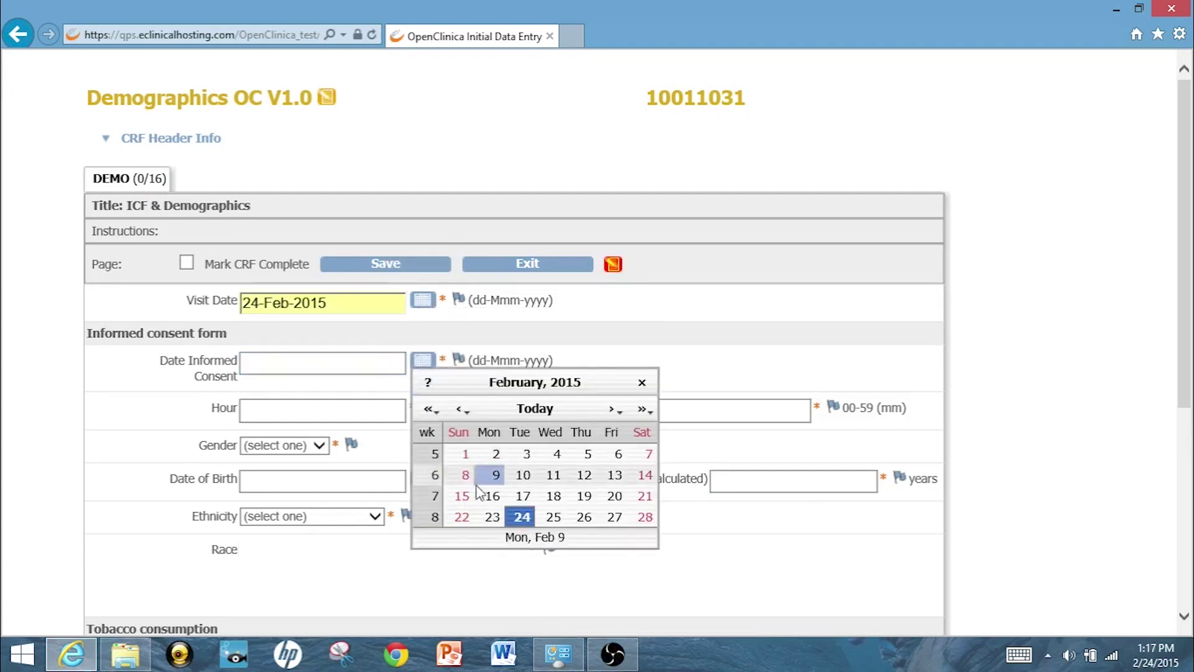
{"action": "left_click", "coordinate": [487, 514]}
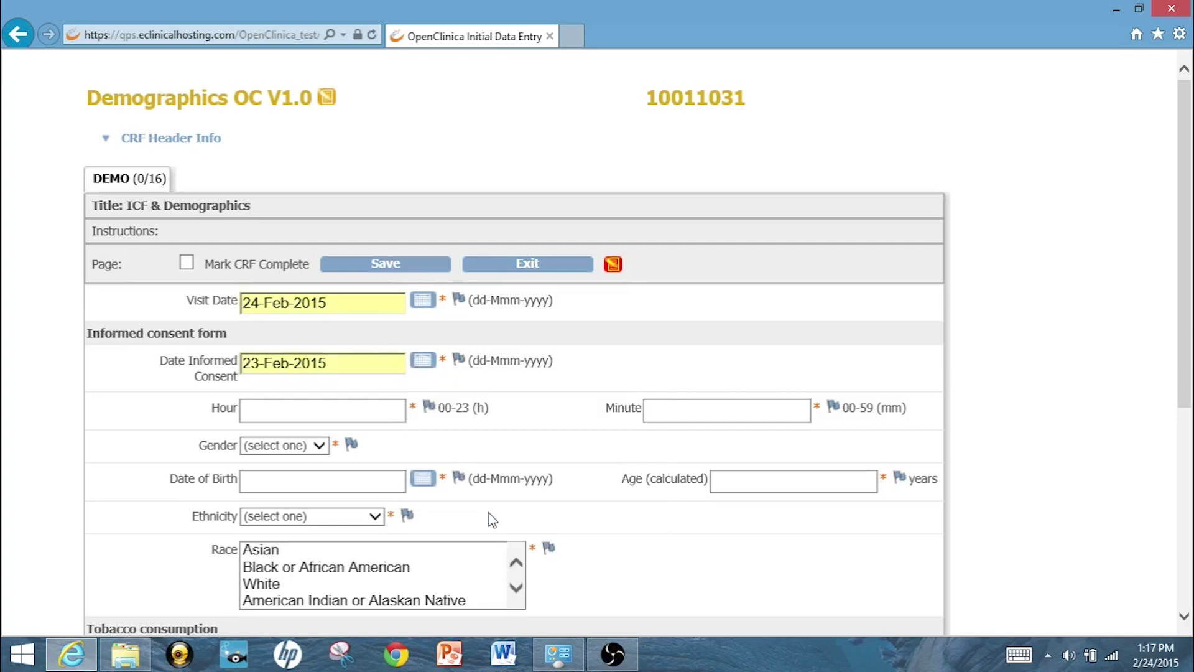
Step: Set the informed consent time to hour 12, minute 12
{"action": "left_click", "coordinate": [380, 411]}
{"action": "type", "text": "12"}
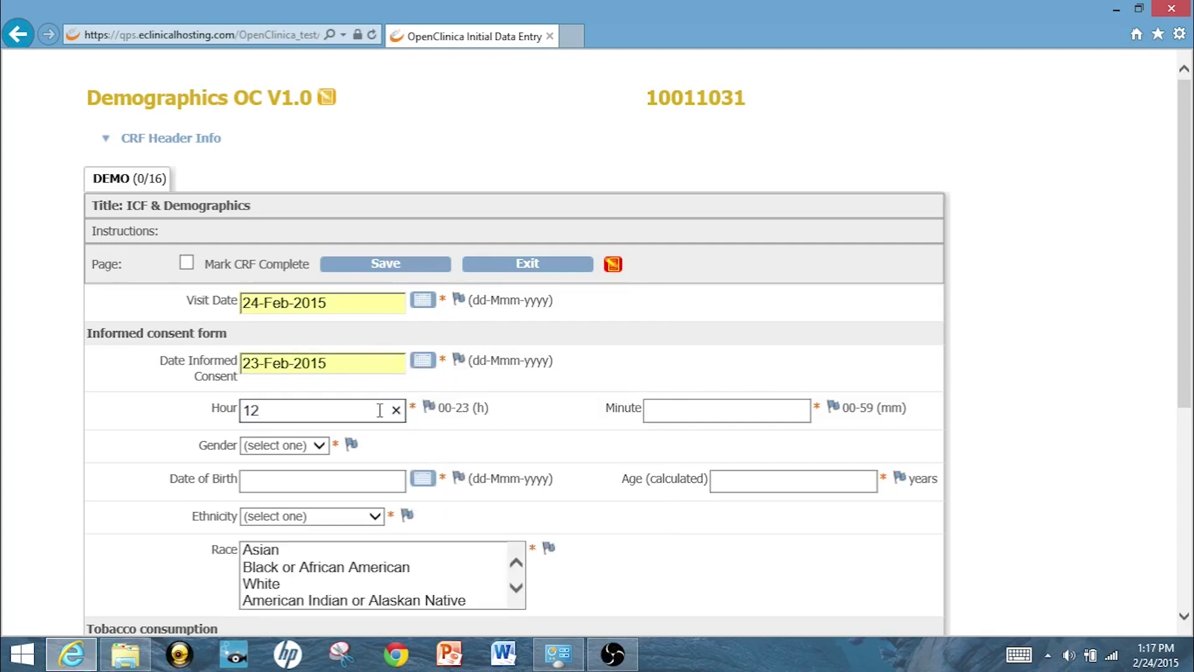
{"action": "key", "text": "Tab"}
{"action": "type", "text": "12"}
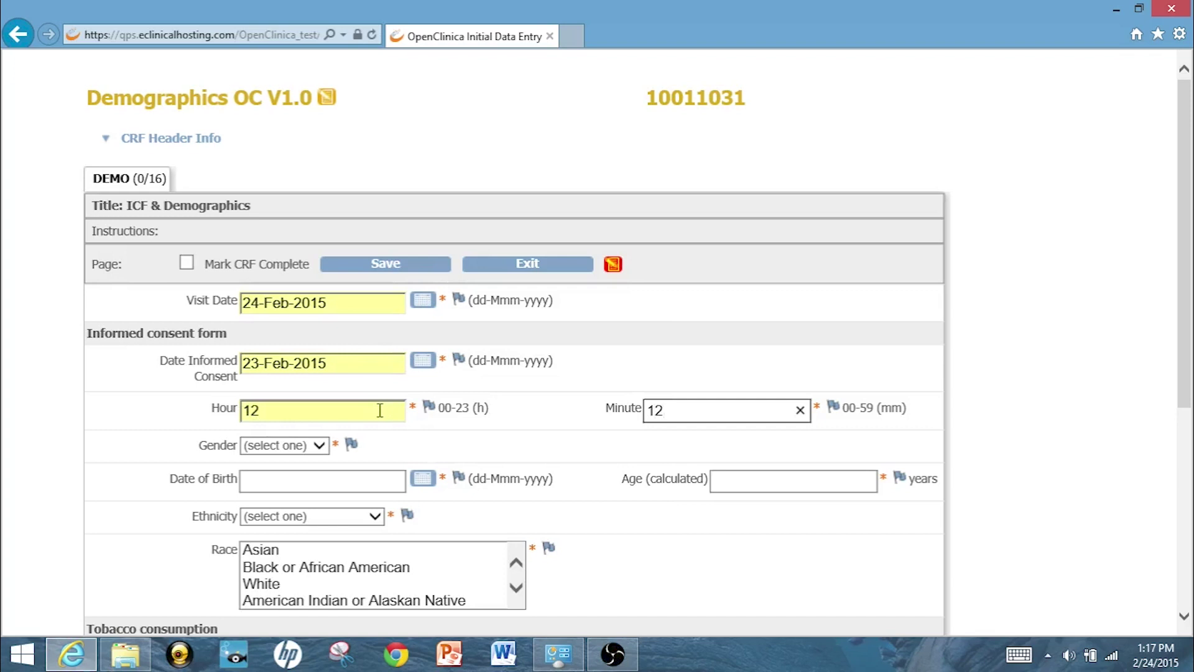
{"action": "key", "text": "Tab"}
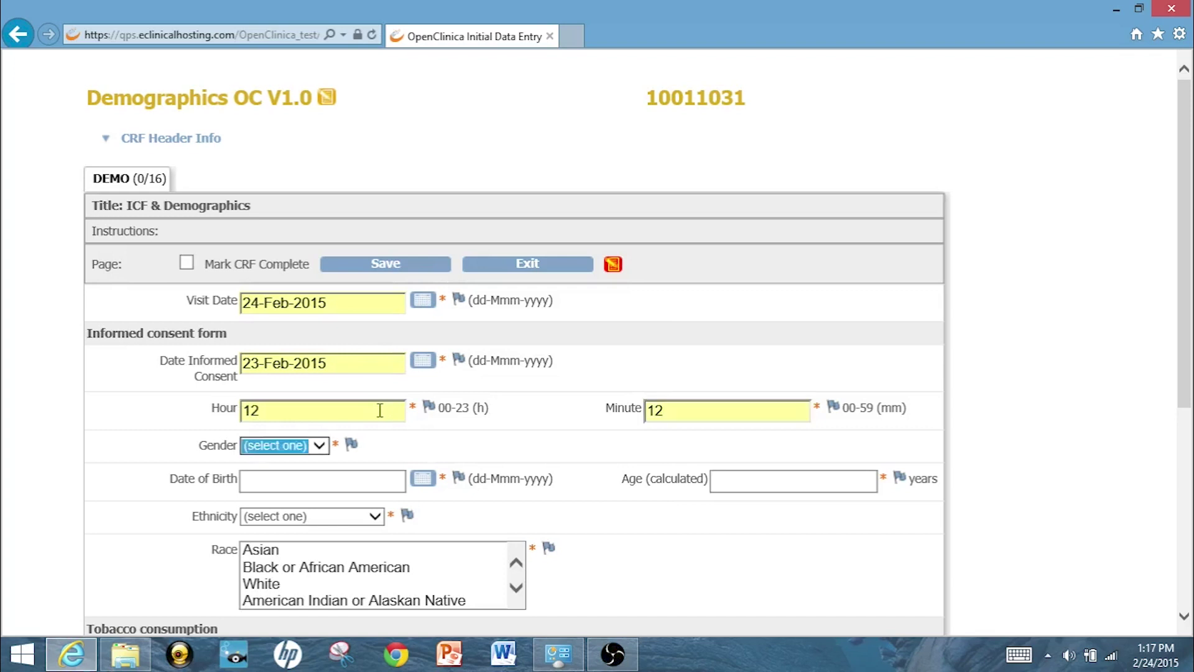
Step: Set the gender to Female and enter the subject's date of birth so that the age is calculated
{"action": "left_click", "coordinate": [318, 445]}
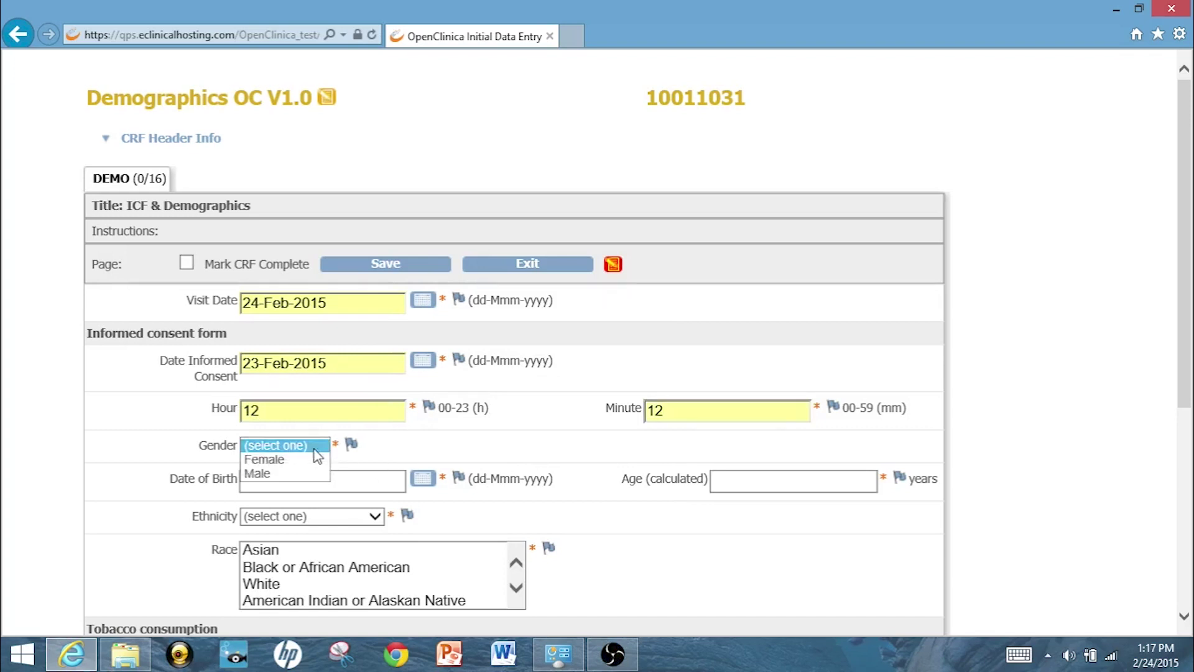
{"action": "left_click", "coordinate": [283, 459]}
{"action": "left_click", "coordinate": [434, 487]}
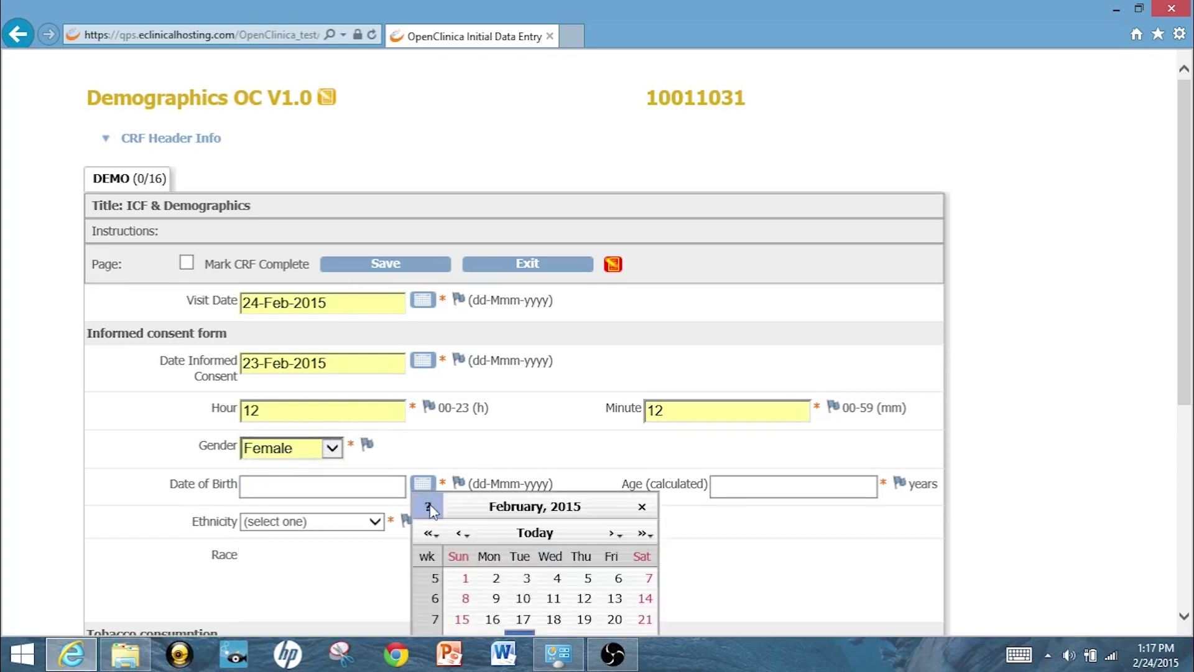
{"action": "left_click", "coordinate": [326, 487]}
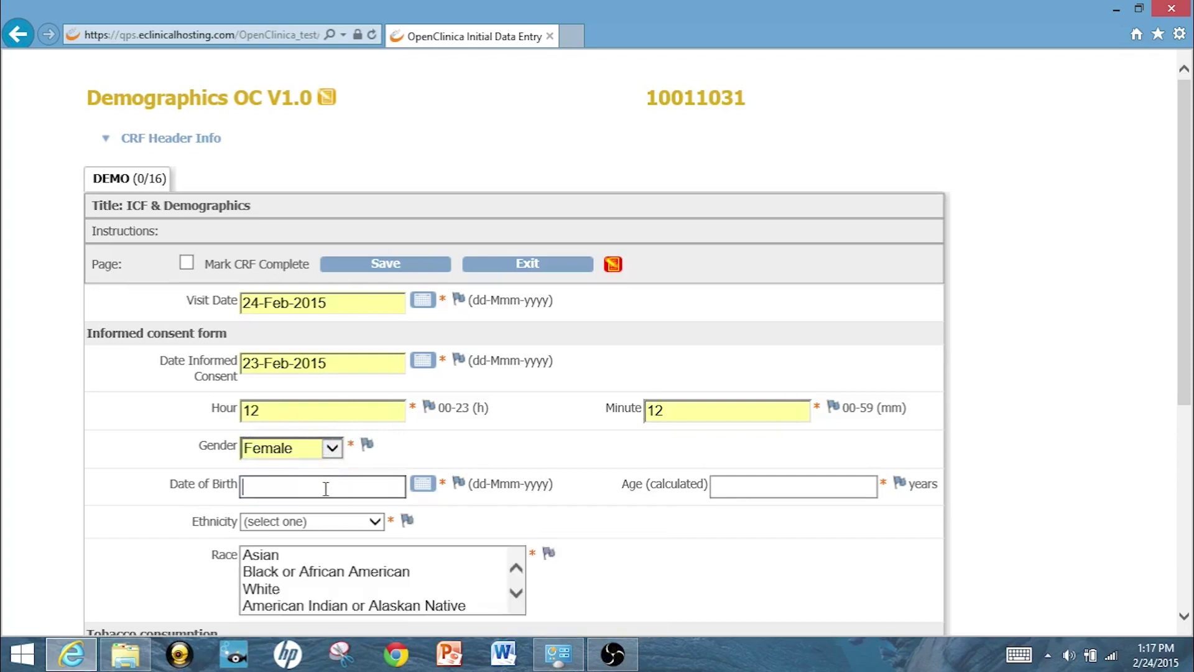
{"action": "type", "text": "23-Feb-1990"}
{"action": "left_click", "coordinate": [723, 487]}
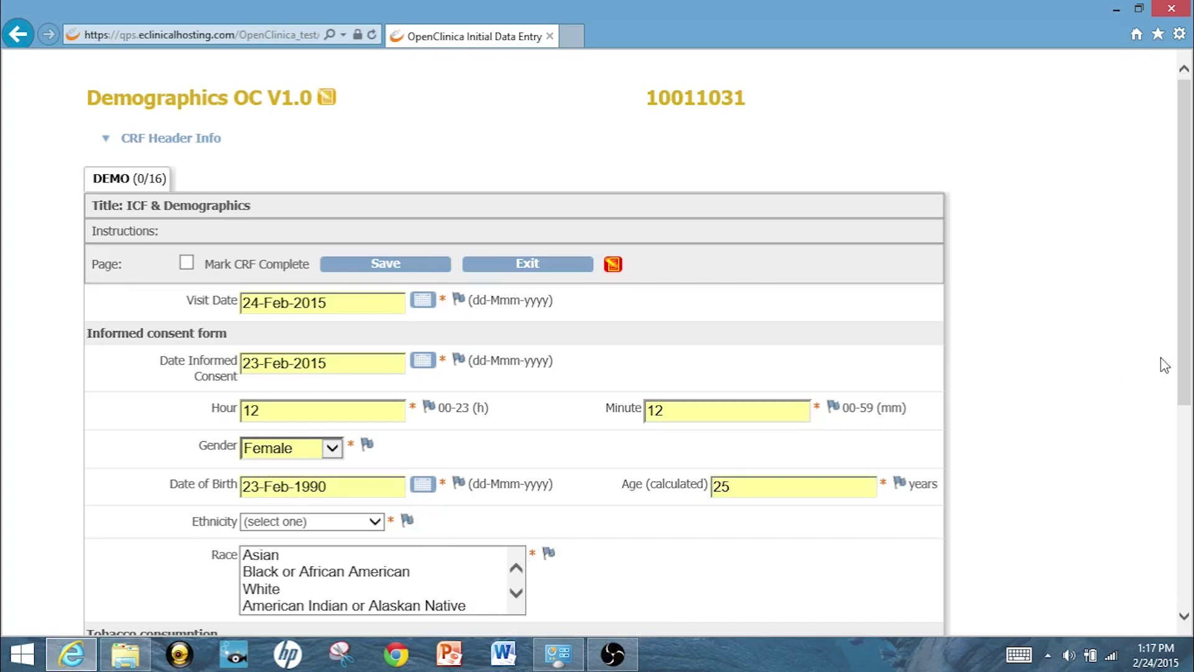
Step: Set the ethnicity to Hispanic or Latino and the race to Black or African American
{"action": "scroll", "coordinate": [448, 512], "scroll_direction": "down", "scroll_amount": 3}
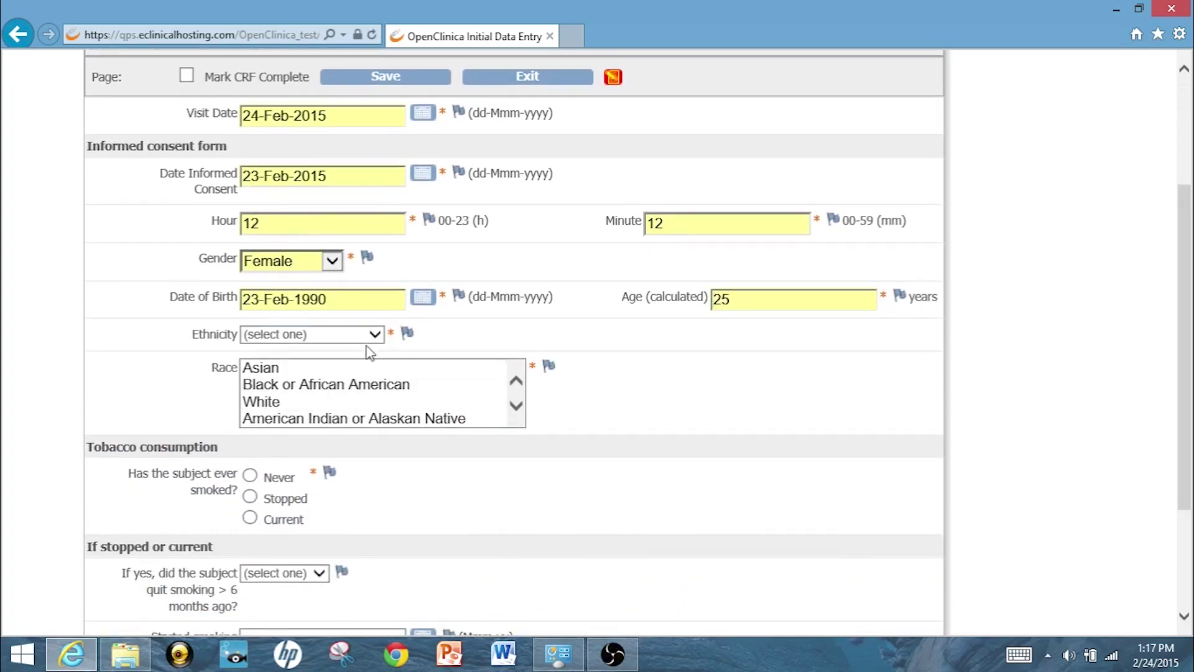
{"action": "left_click", "coordinate": [372, 334]}
{"action": "left_click", "coordinate": [355, 347]}
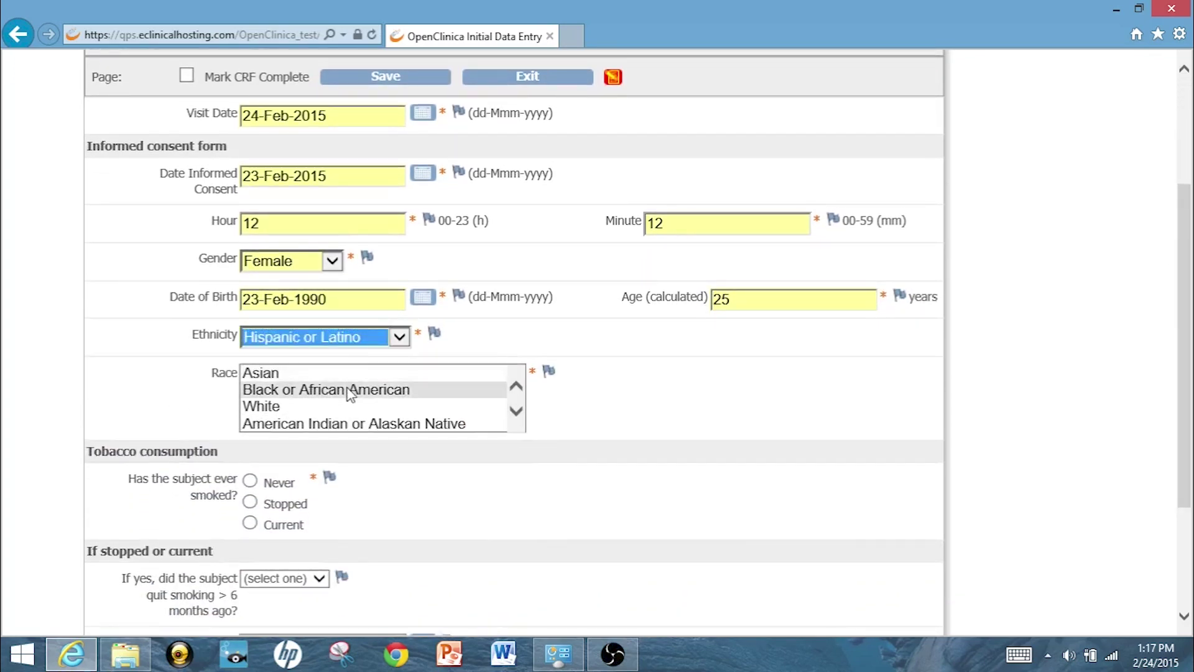
{"action": "left_click", "coordinate": [350, 391]}
Step: Record that the subject has never smoked and set the alcohol consumption to 12 units per week
{"action": "left_click", "coordinate": [252, 484]}
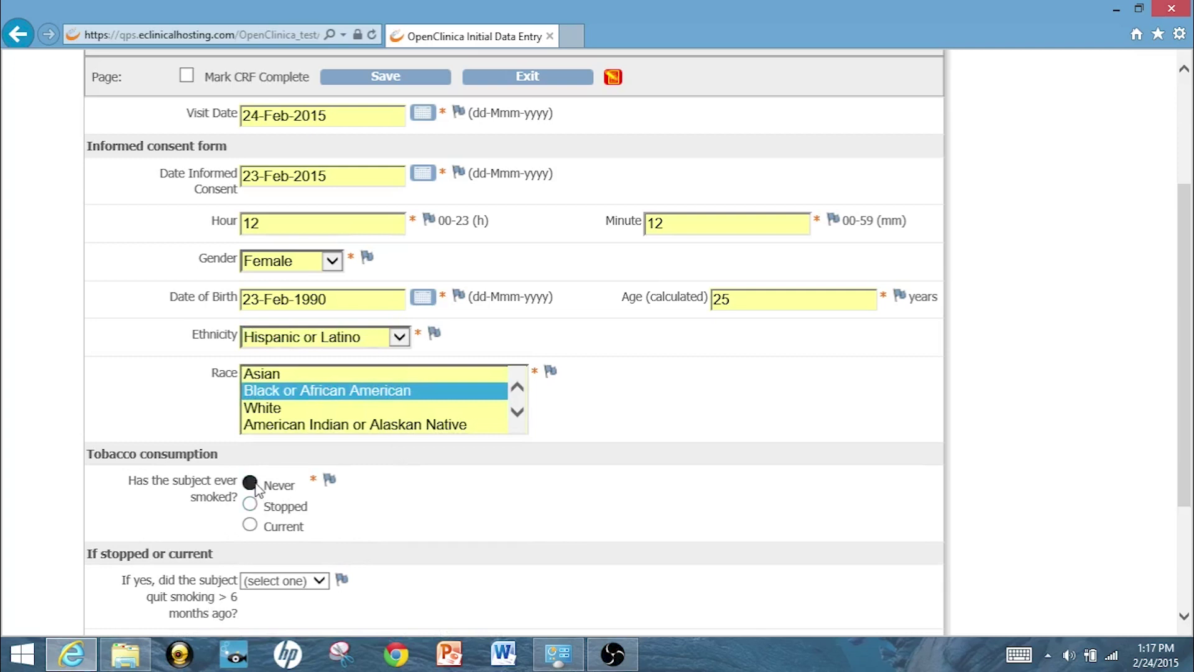
{"action": "scroll", "coordinate": [1188, 384], "scroll_direction": "down", "scroll_amount": 3}
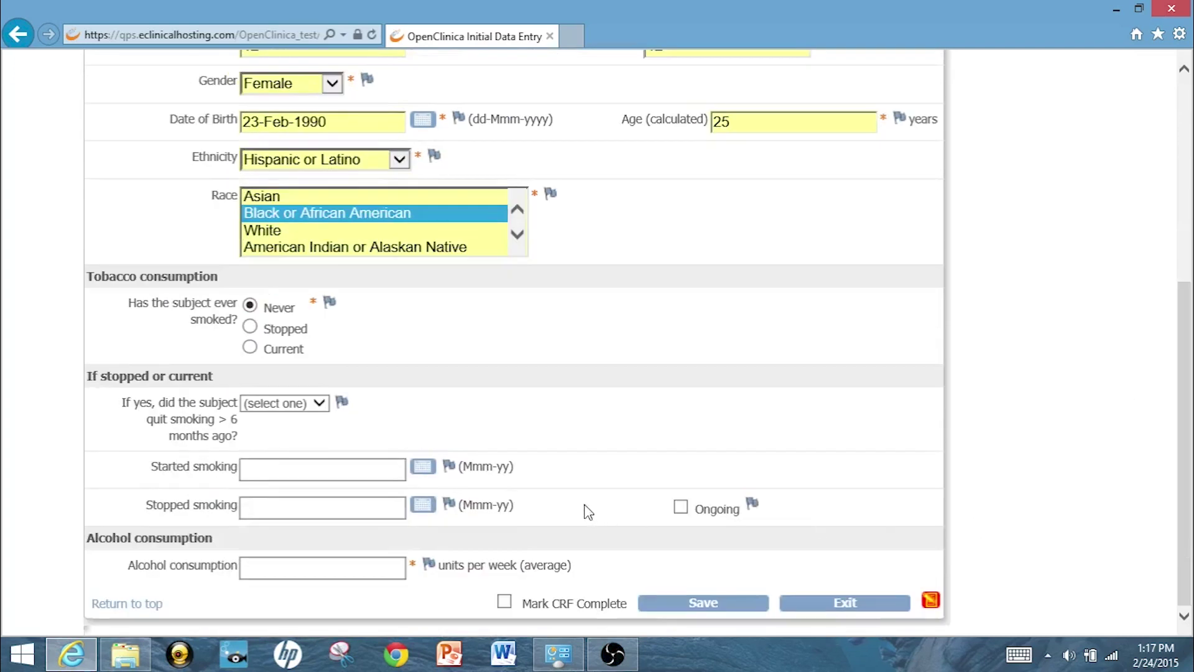
{"action": "left_click", "coordinate": [396, 575]}
{"action": "type", "text": "12"}
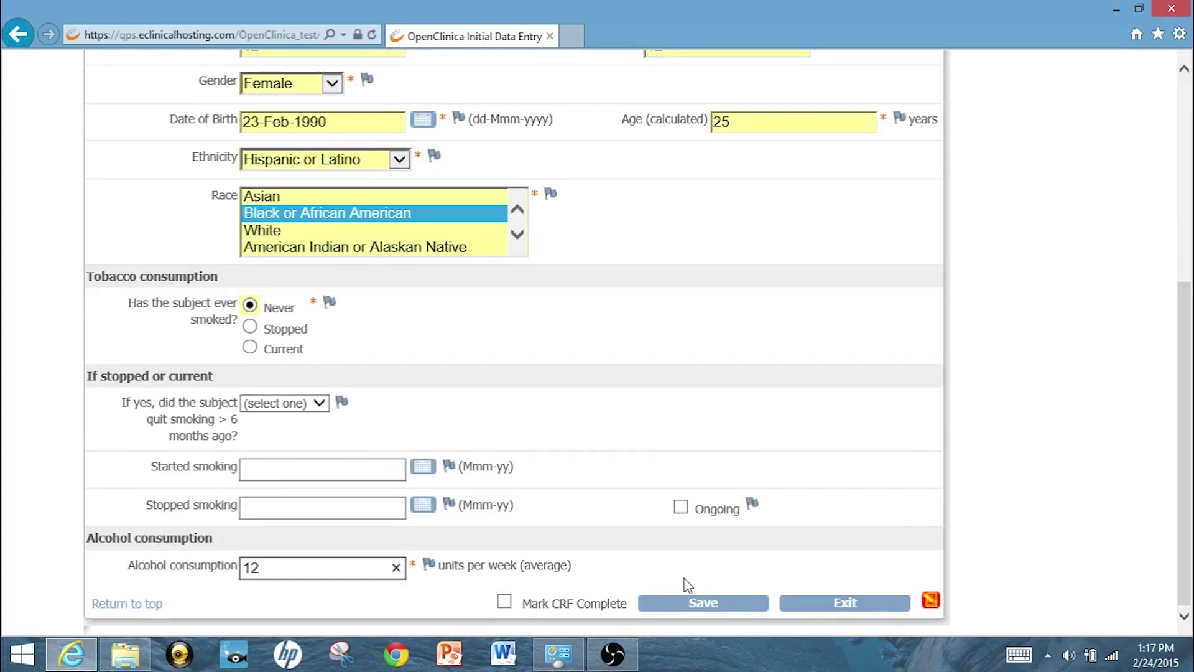
Step: Mark the Demographics form as complete, accept the finalization, and save it
{"action": "left_click", "coordinate": [504, 602]}
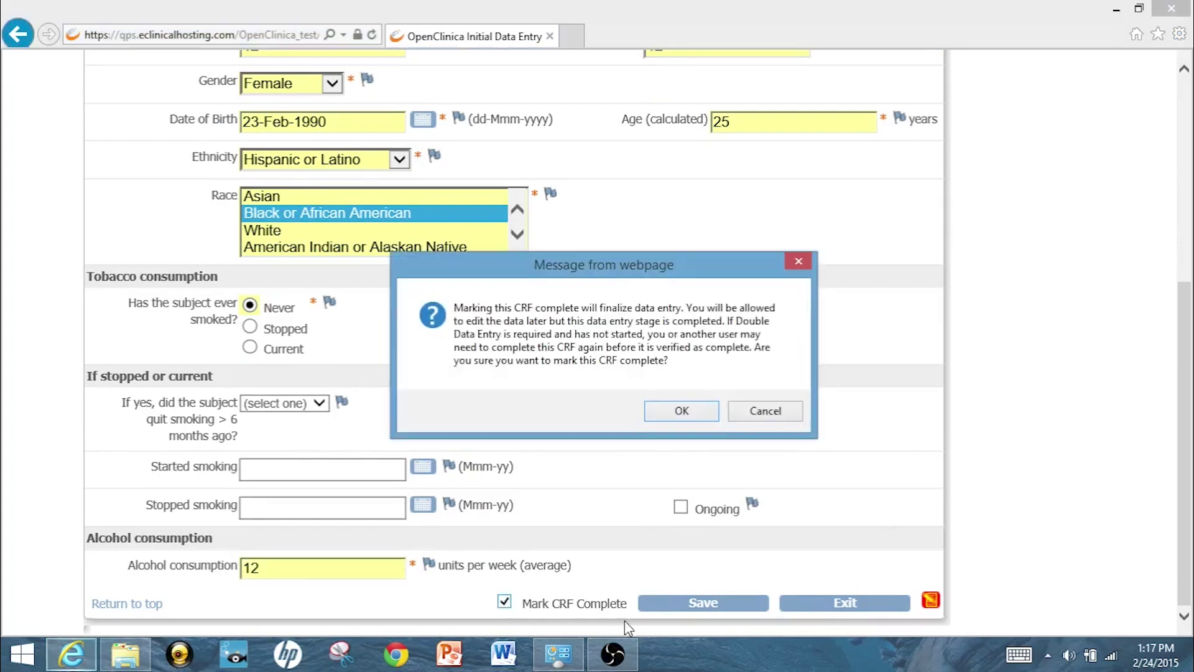
{"action": "left_click", "coordinate": [683, 412]}
{"action": "left_click", "coordinate": [705, 604]}
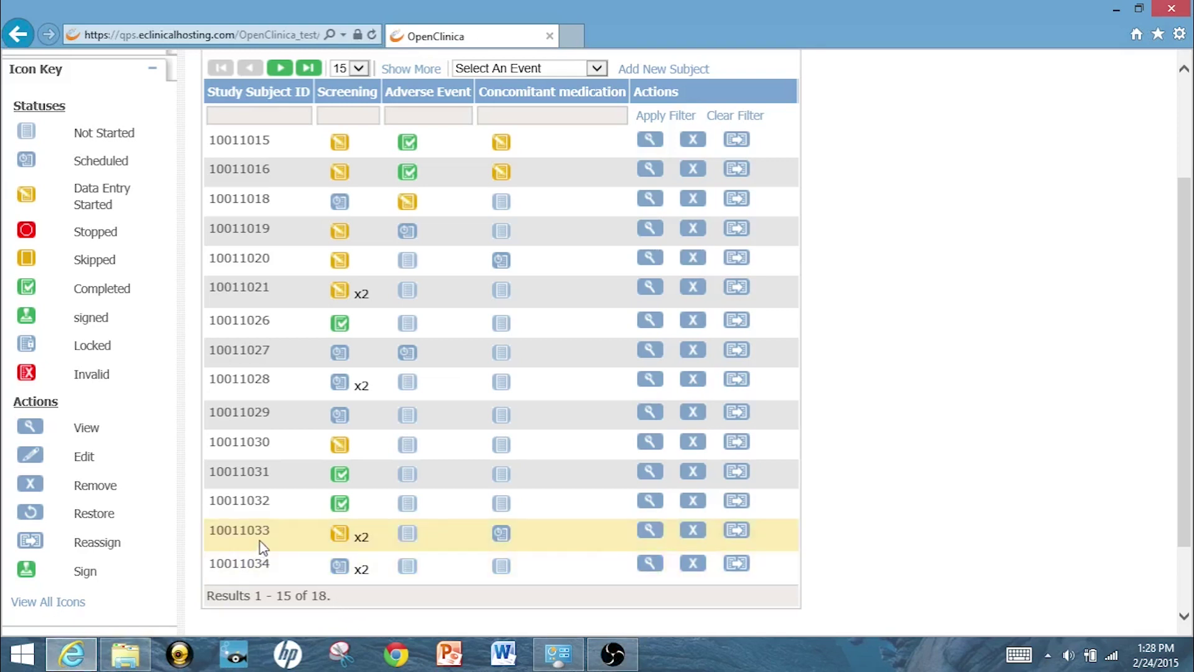
Step: Set the status of the second-to-last listed subject's 24-Feb-2015 Screening occurrence to stopped and submit the change
{"action": "mouse_move", "coordinate": [343, 542]}
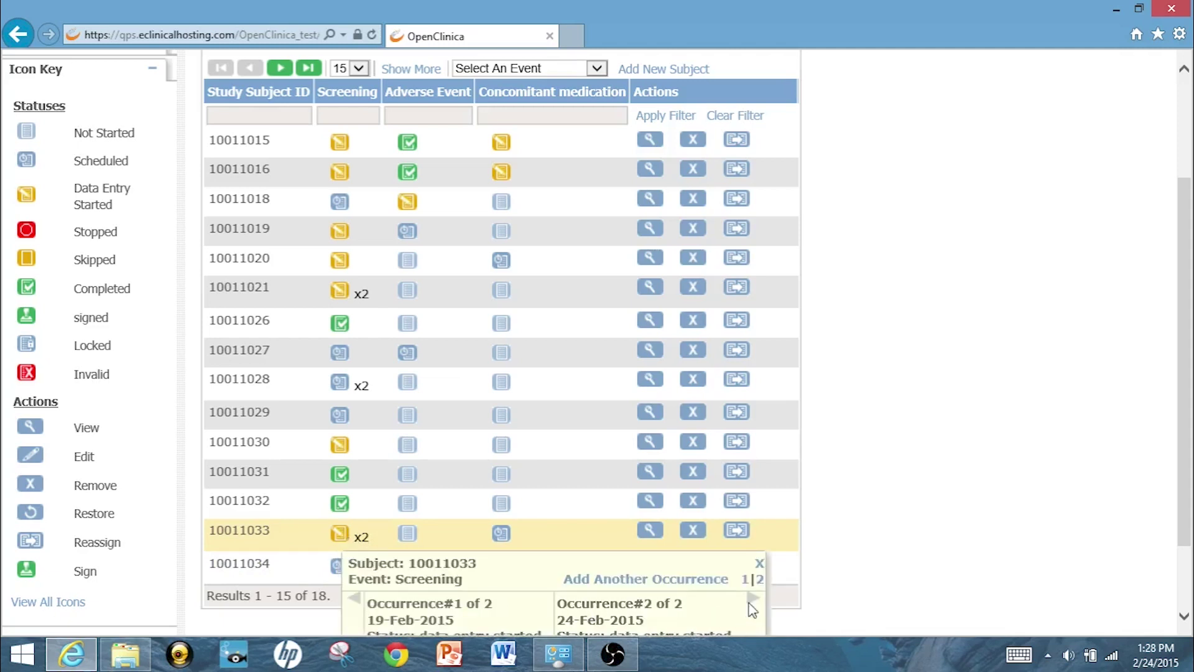
{"action": "left_click_drag", "start_coordinate": [1185, 468], "coordinate": [1184, 522]}
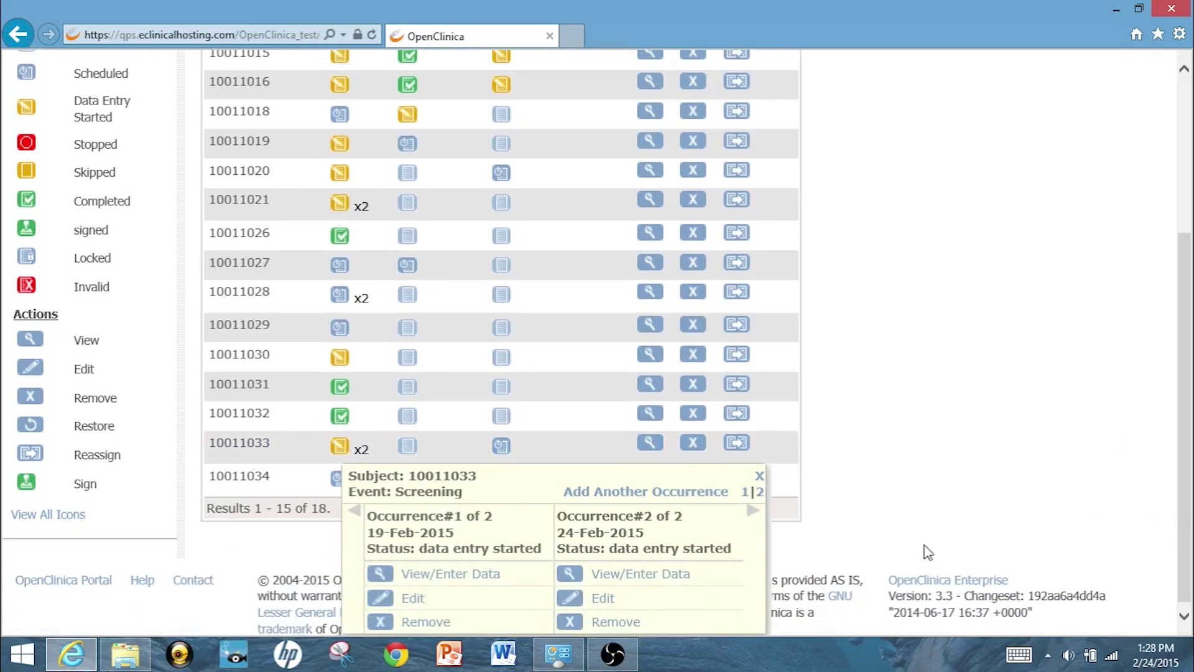
{"action": "left_click", "coordinate": [624, 582]}
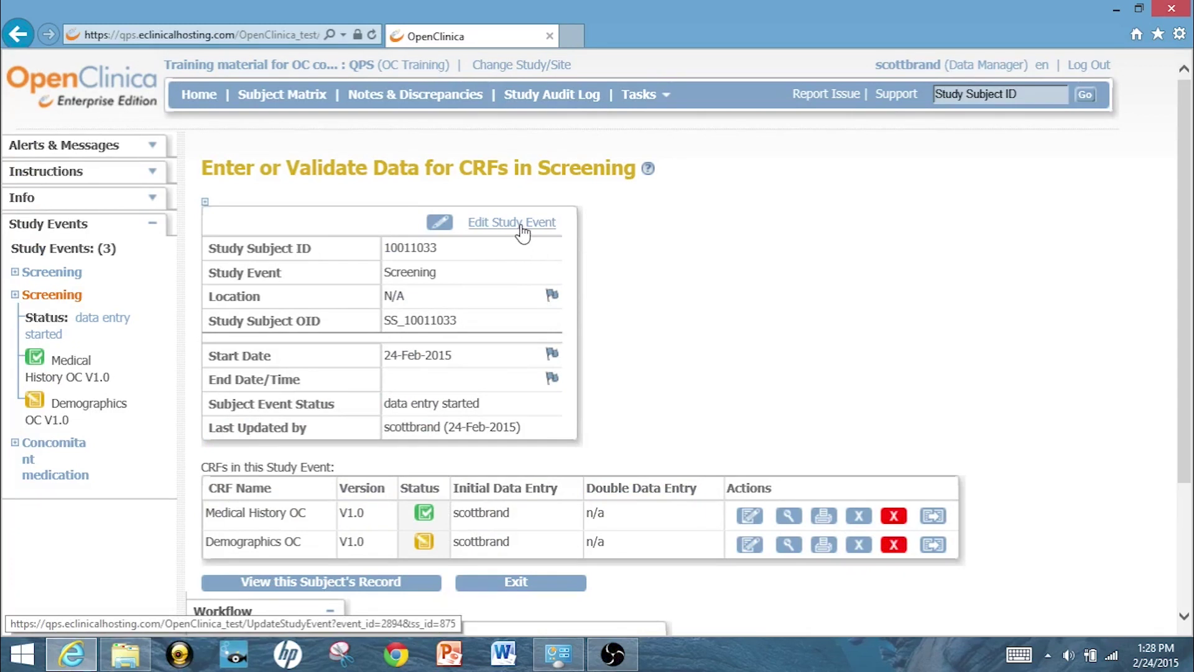
{"action": "left_click", "coordinate": [520, 228]}
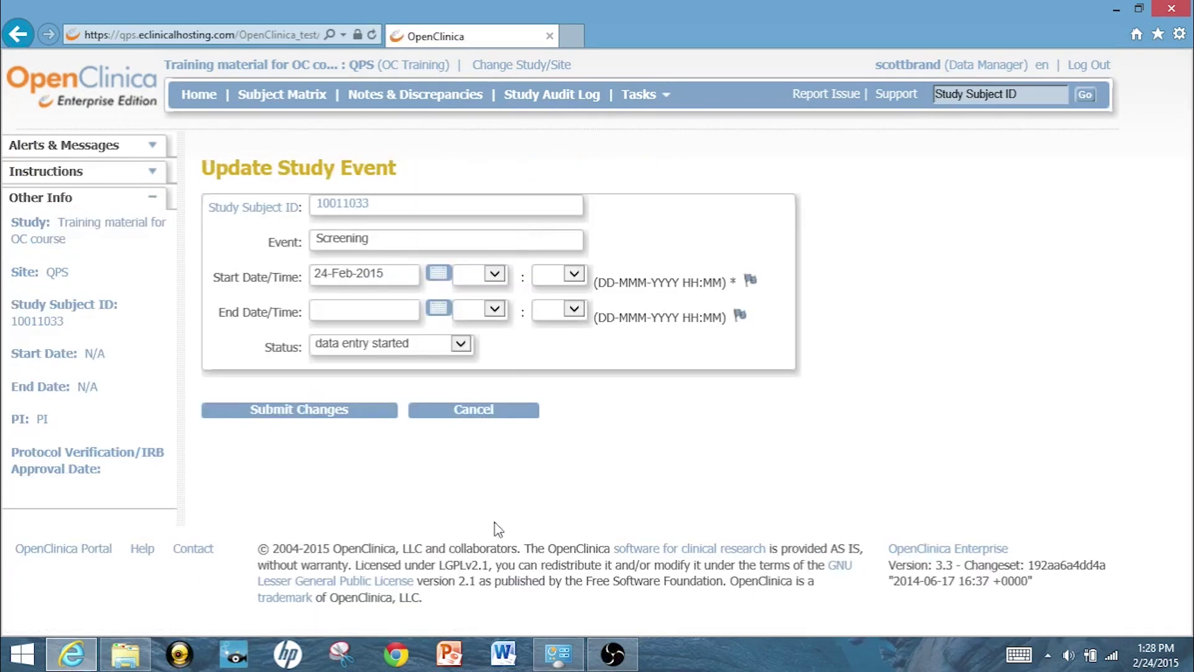
{"action": "left_click", "coordinate": [462, 347]}
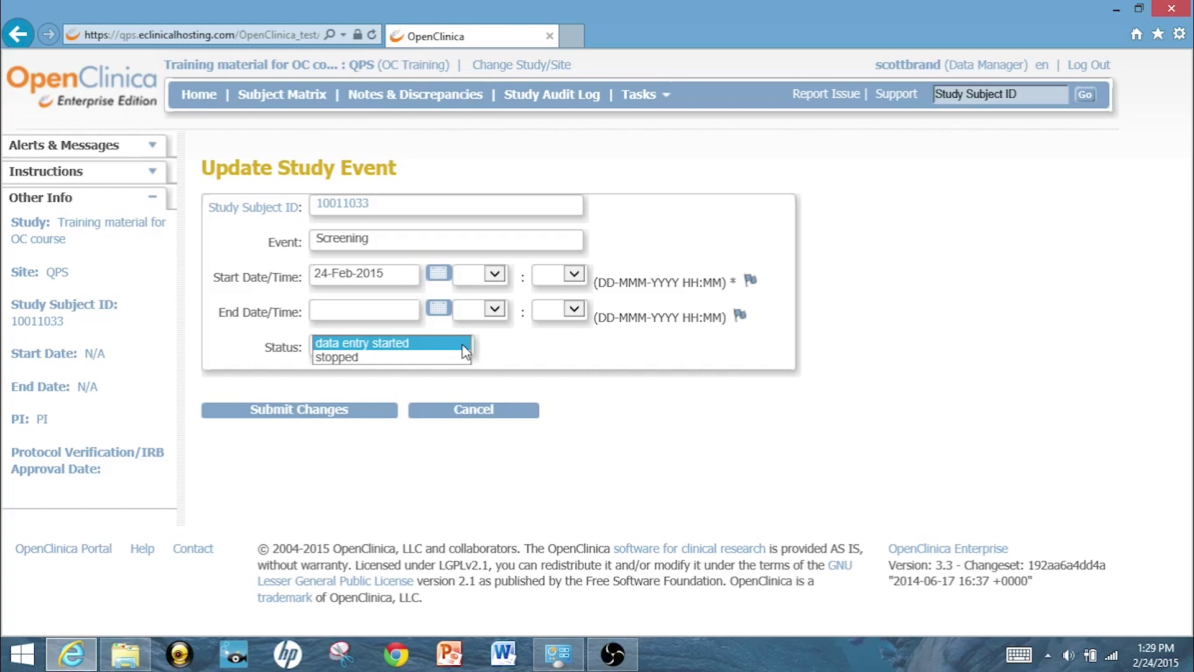
{"action": "left_click", "coordinate": [415, 356]}
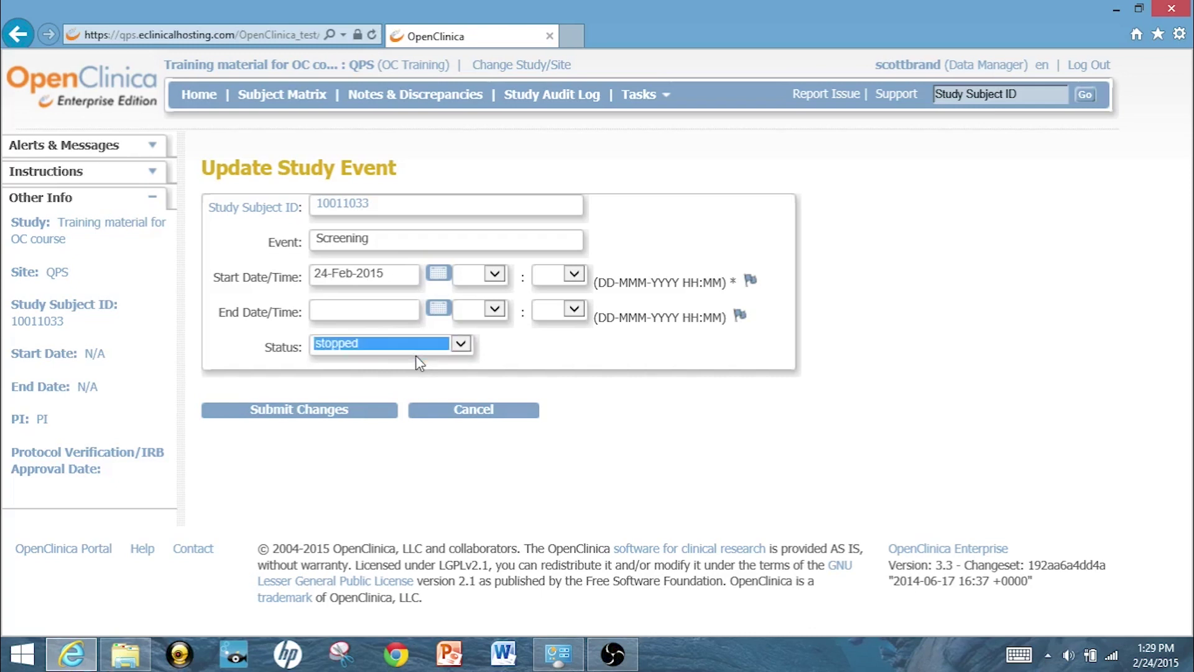
{"action": "left_click", "coordinate": [327, 410]}
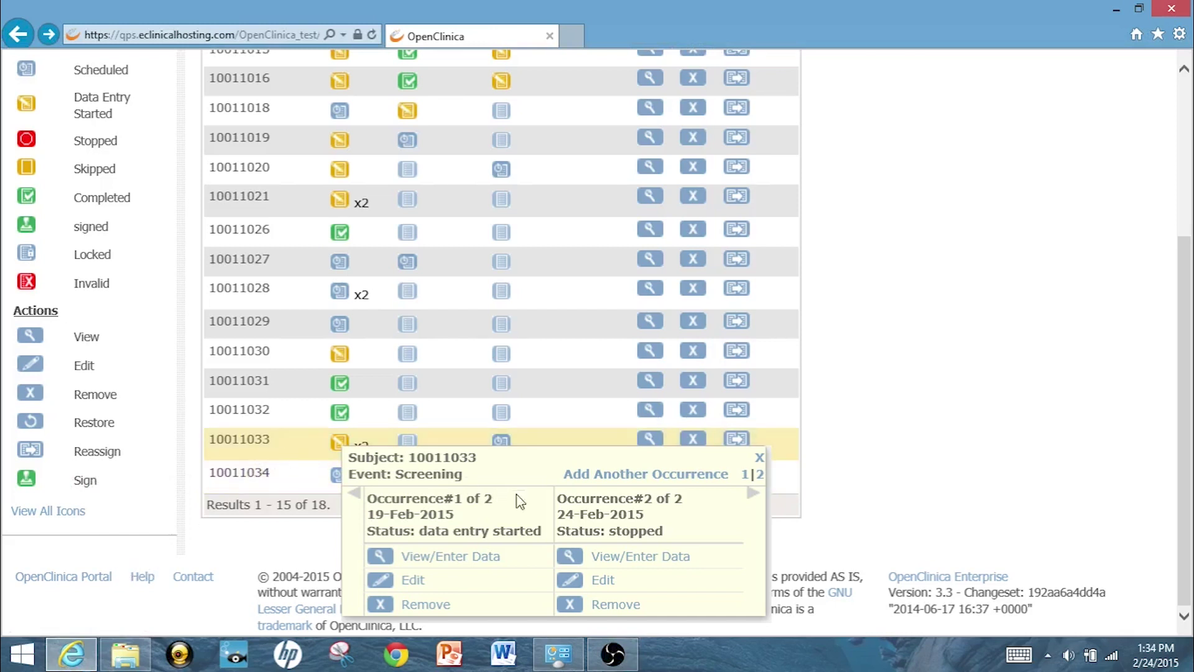
Step: Reopen the stopped 24-Feb-2015 Screening occurrence for editing, choose a different event status, and submit the change
{"action": "left_click", "coordinate": [607, 556]}
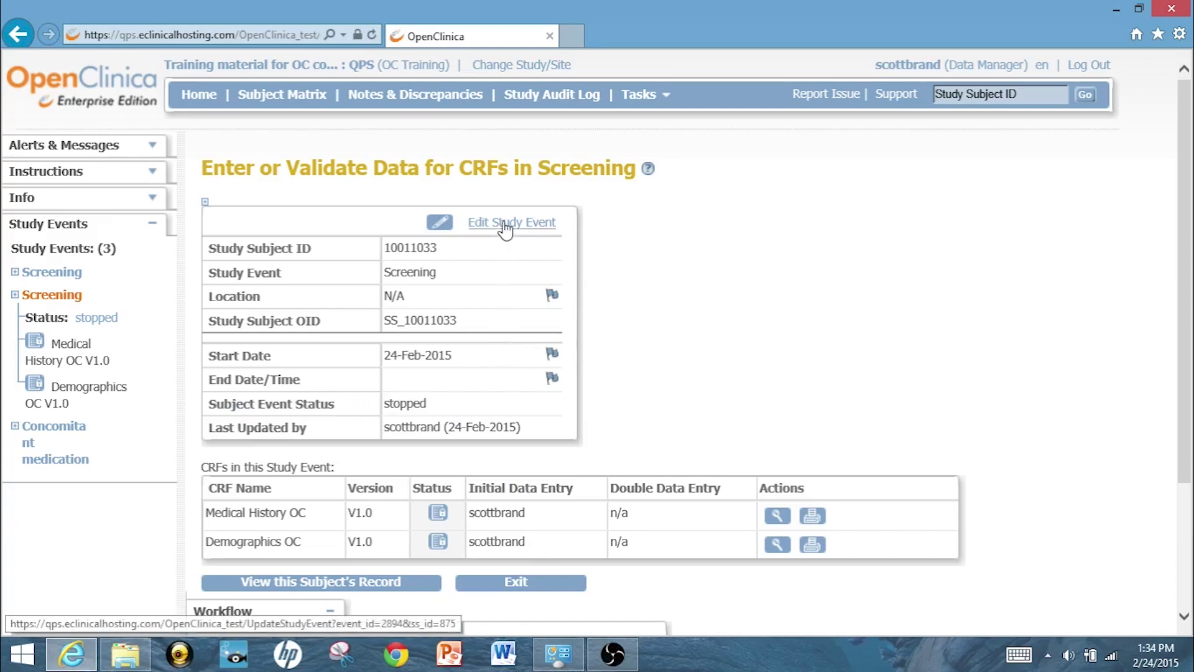
{"action": "left_click", "coordinate": [505, 223]}
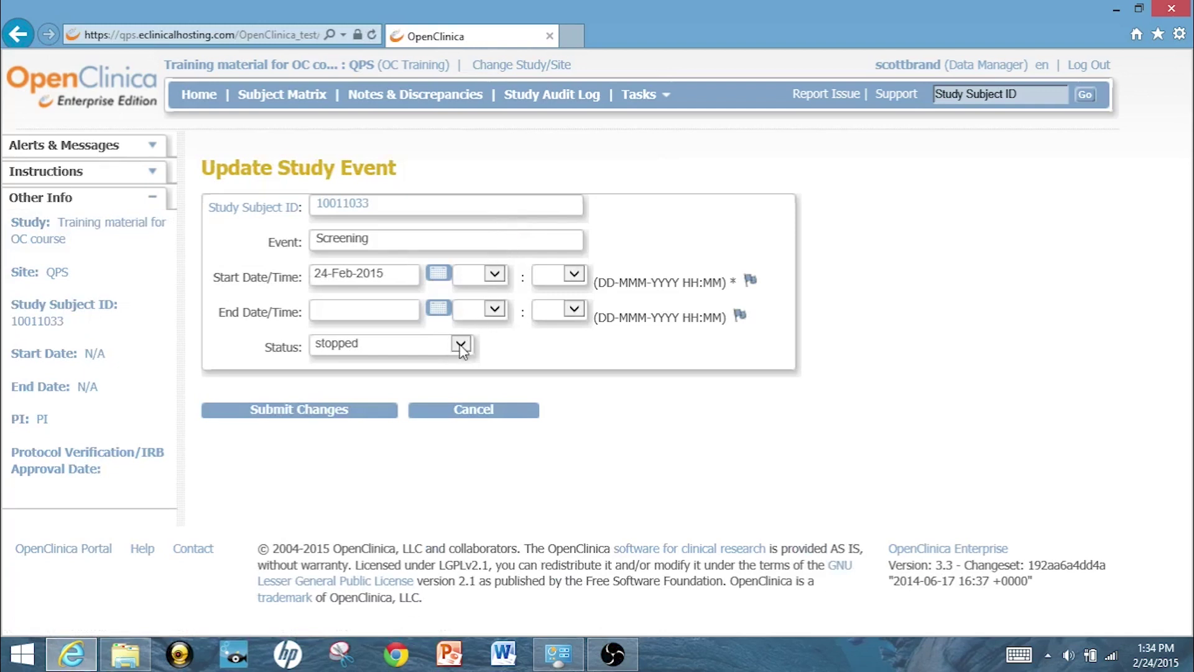
{"action": "left_click", "coordinate": [460, 347]}
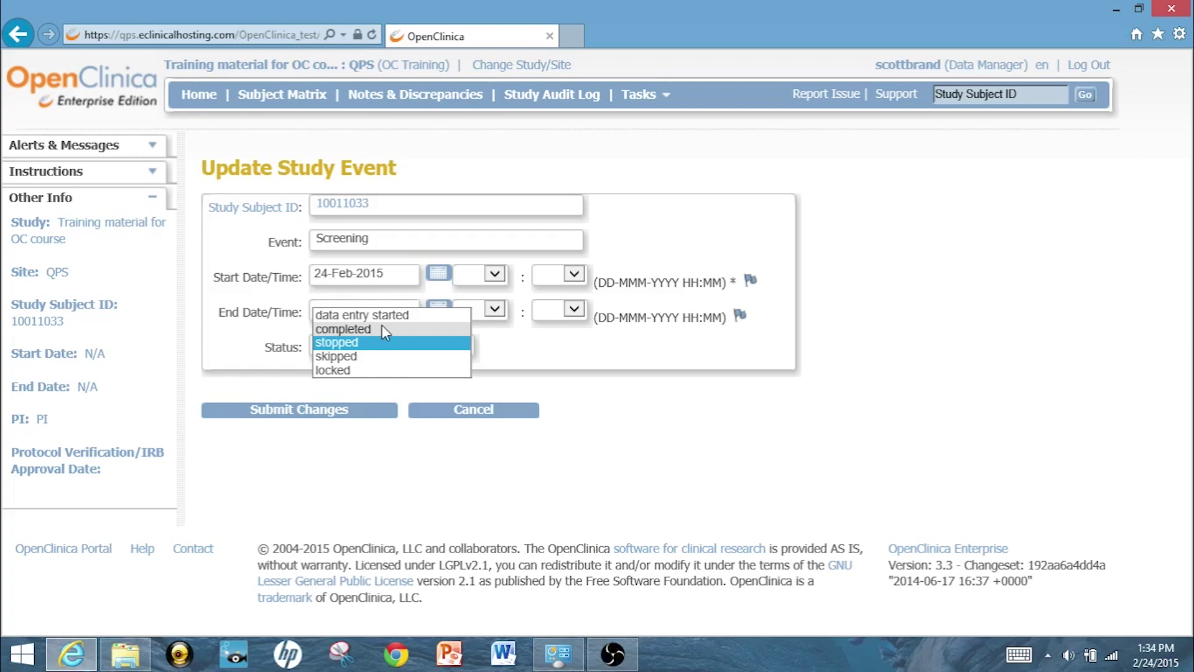
{"action": "left_click", "coordinate": [348, 325]}
{"action": "left_click", "coordinate": [335, 411]}
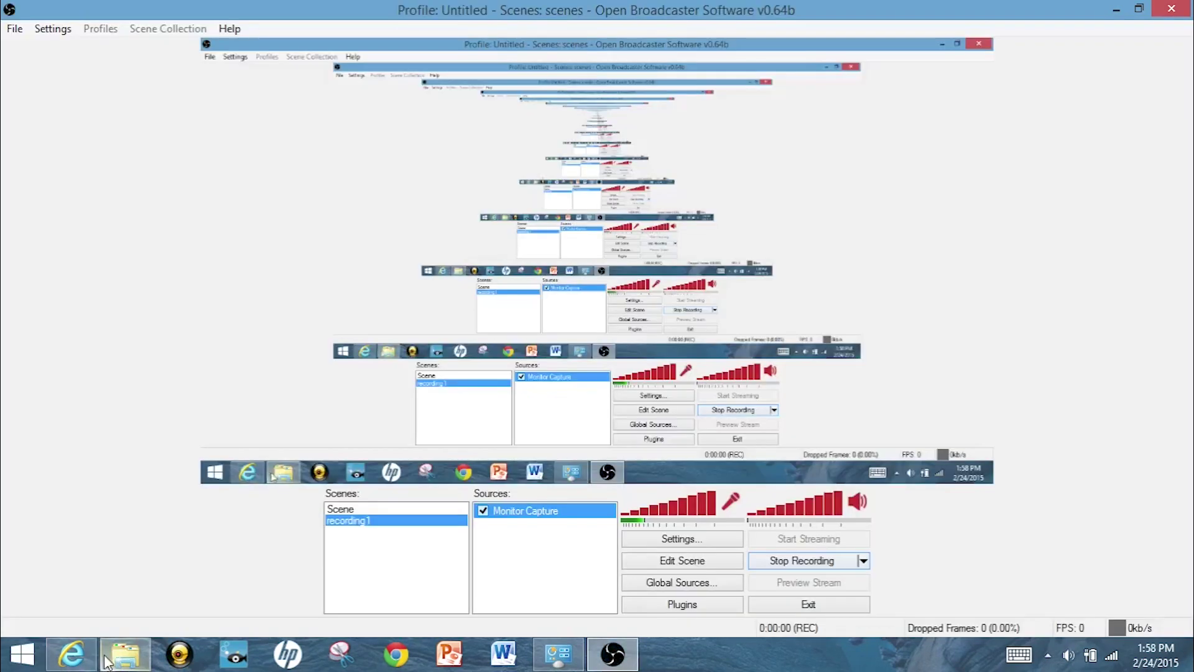
Step: Switch to the OpenClinica subject matrix in Internet Explorer
{"action": "left_click", "coordinate": [88, 652]}
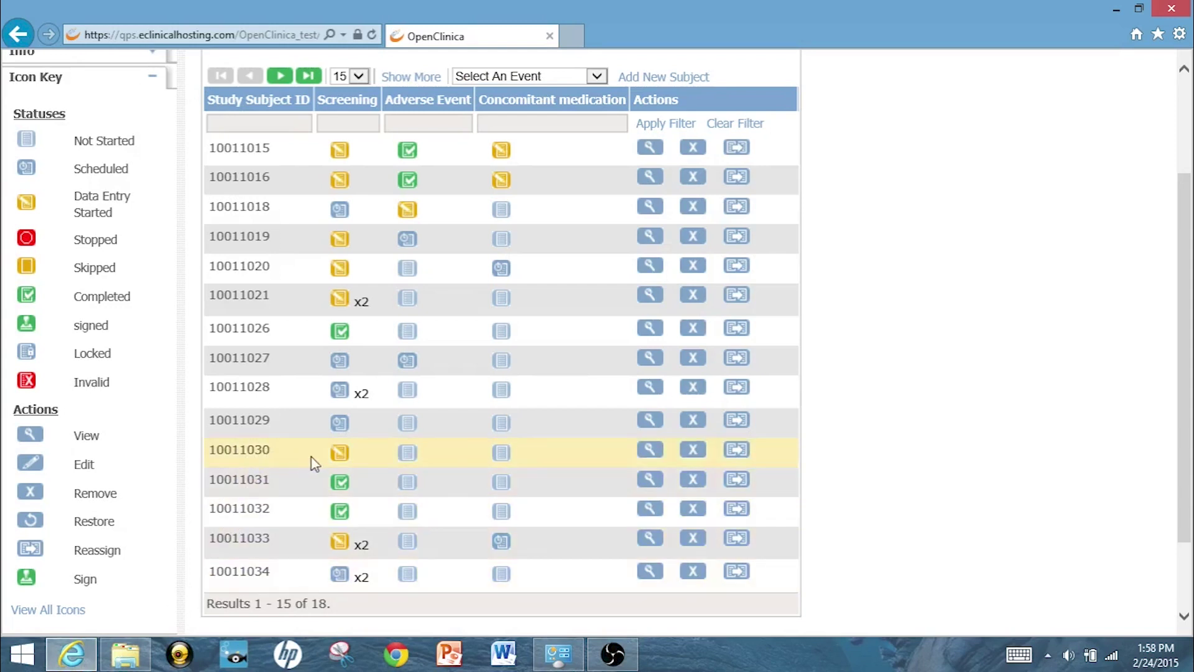
Step: Open the Medical History form for data entry from the fifth-from-last listed subject's 19-Feb-2015 Screening event
{"action": "left_click", "coordinate": [338, 456]}
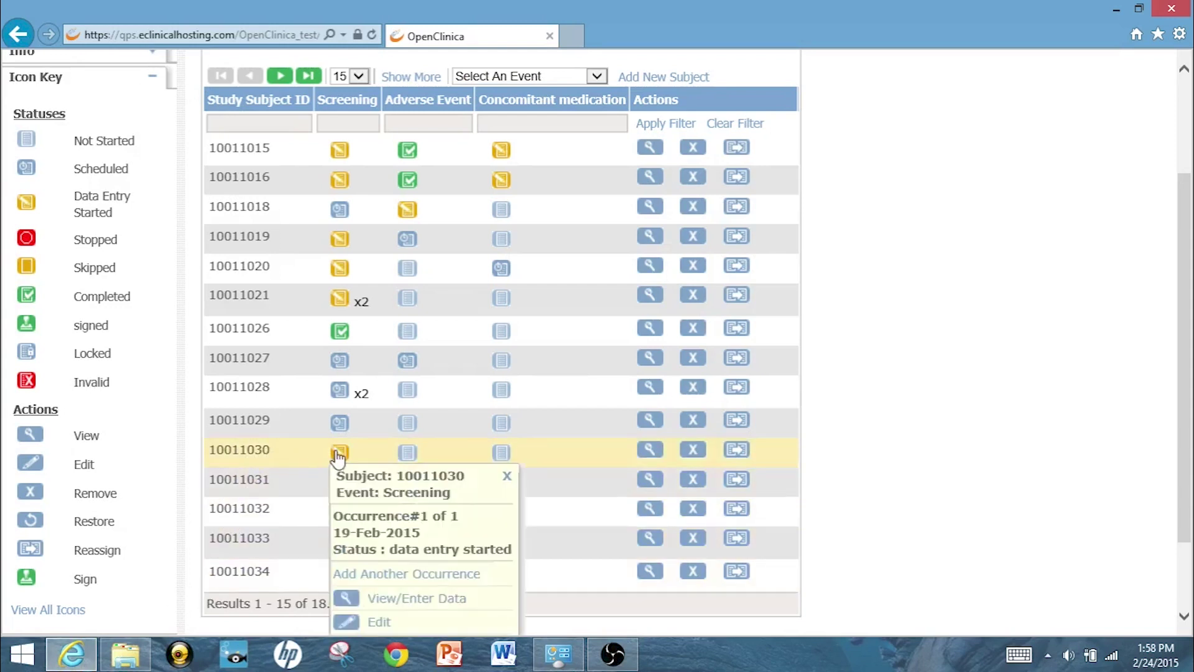
{"action": "left_click", "coordinate": [392, 600]}
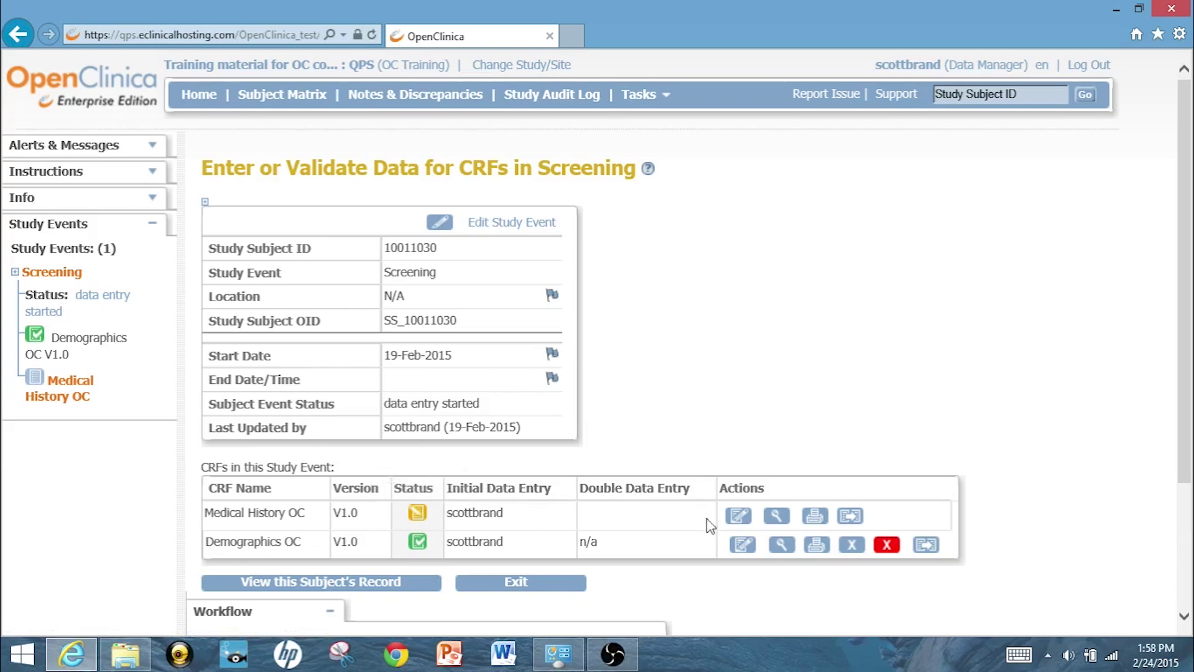
{"action": "left_click", "coordinate": [739, 516]}
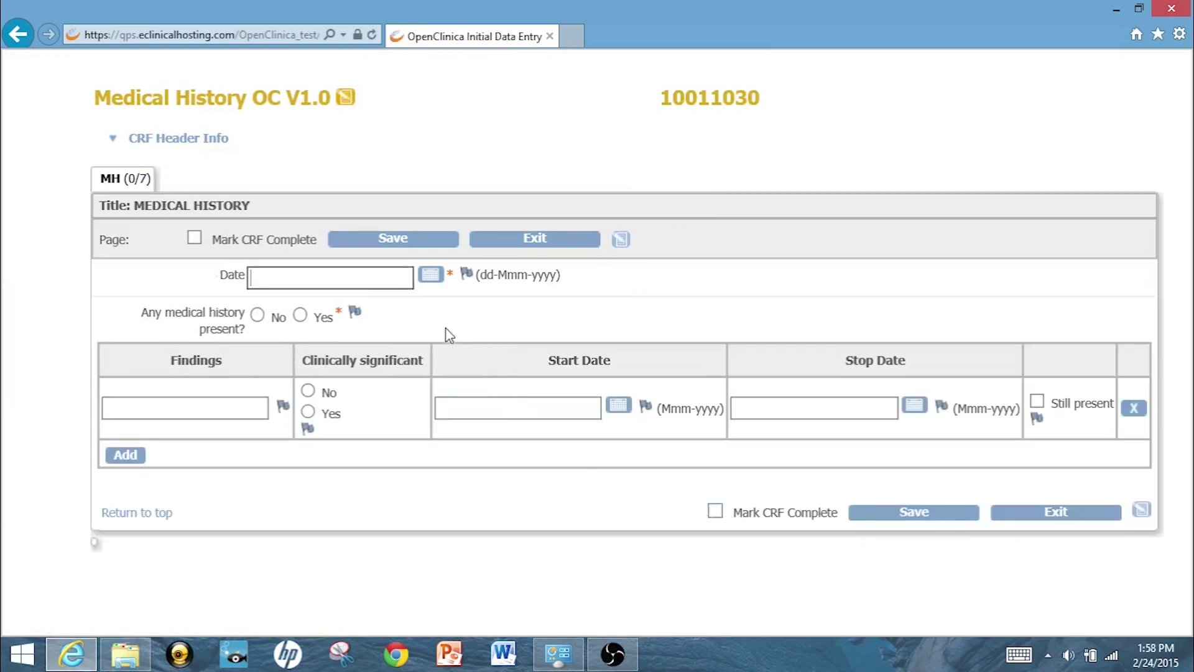
Step: Set the Medical History form's date to 24-Feb-2015 and answer Yes to any medical history present
{"action": "left_click", "coordinate": [432, 275]}
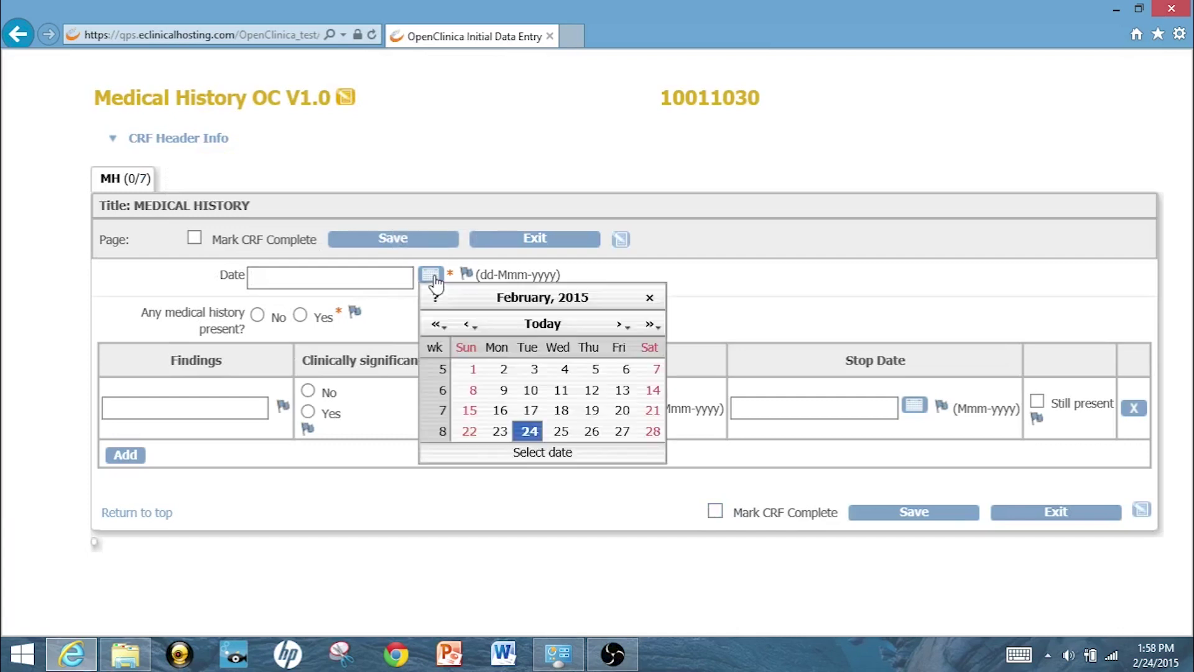
{"action": "left_click", "coordinate": [530, 431]}
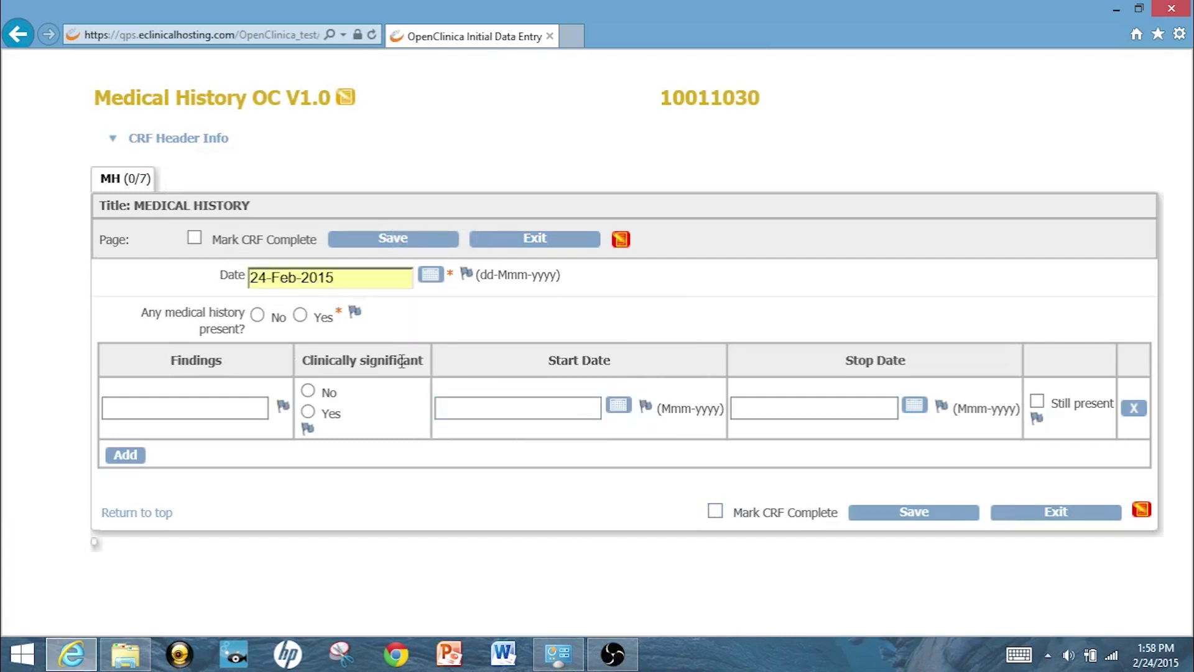
{"action": "left_click", "coordinate": [300, 315]}
Step: Record the finding Headache as not clinically significant, with start date 01-Feb-2015 and stop date 05-Feb-2015
{"action": "left_click", "coordinate": [185, 411]}
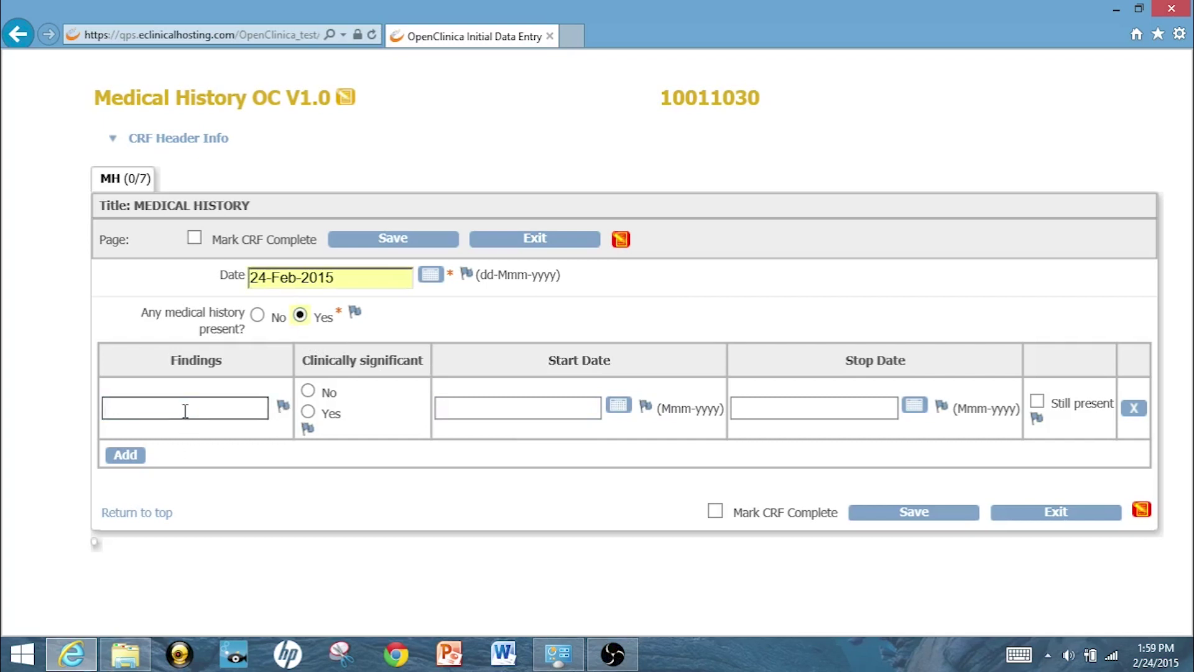
{"action": "type", "text": "Headache"}
{"action": "left_click", "coordinate": [307, 392]}
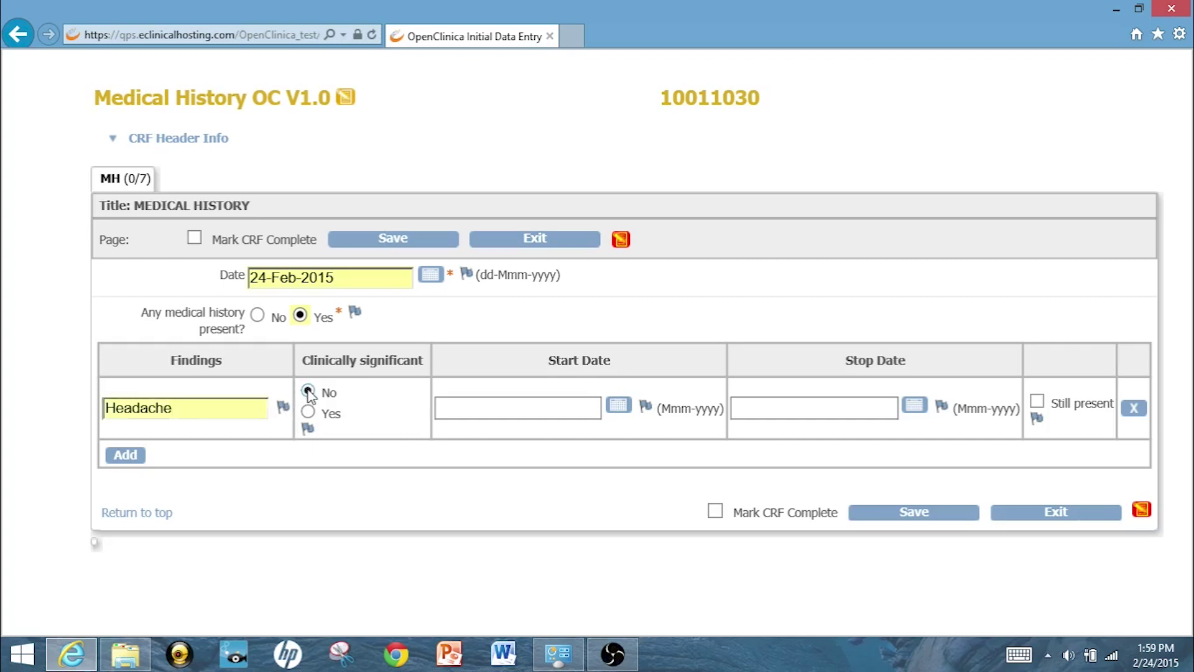
{"action": "left_click", "coordinate": [617, 407]}
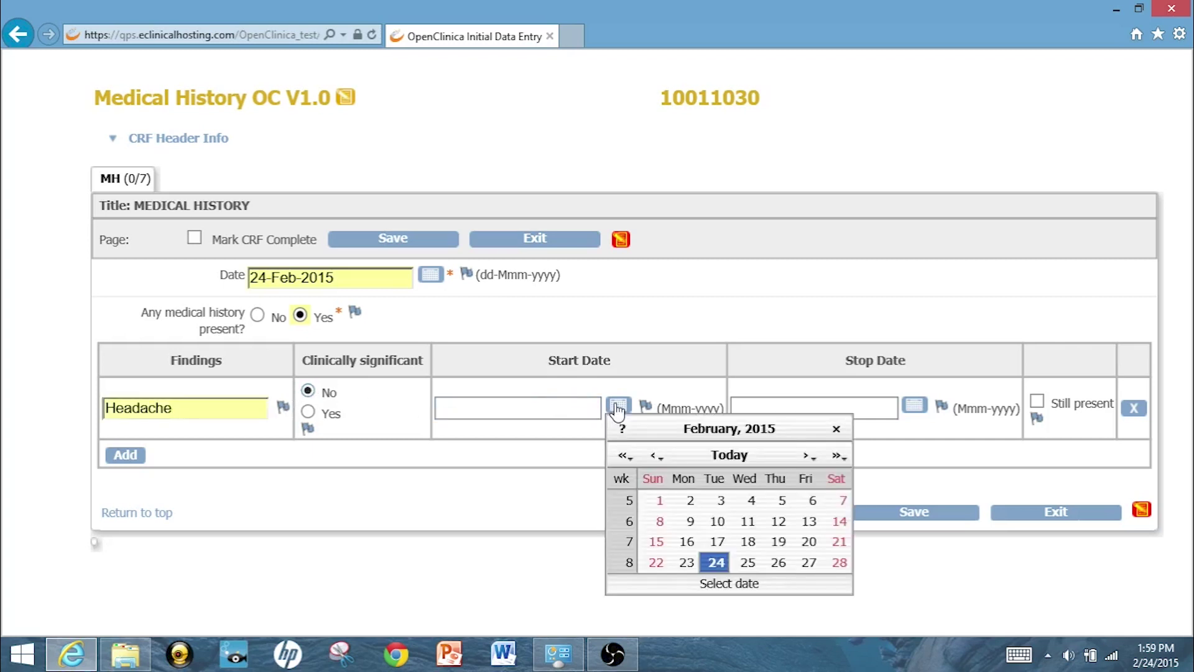
{"action": "left_click", "coordinate": [661, 498]}
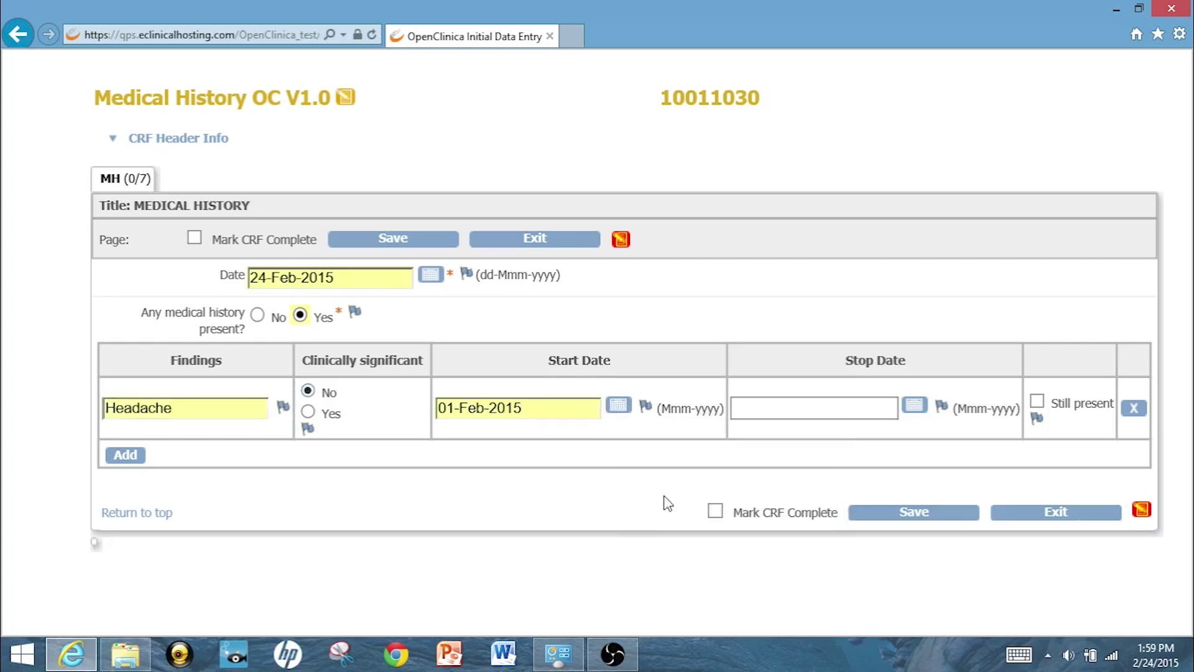
{"action": "left_click", "coordinate": [920, 407]}
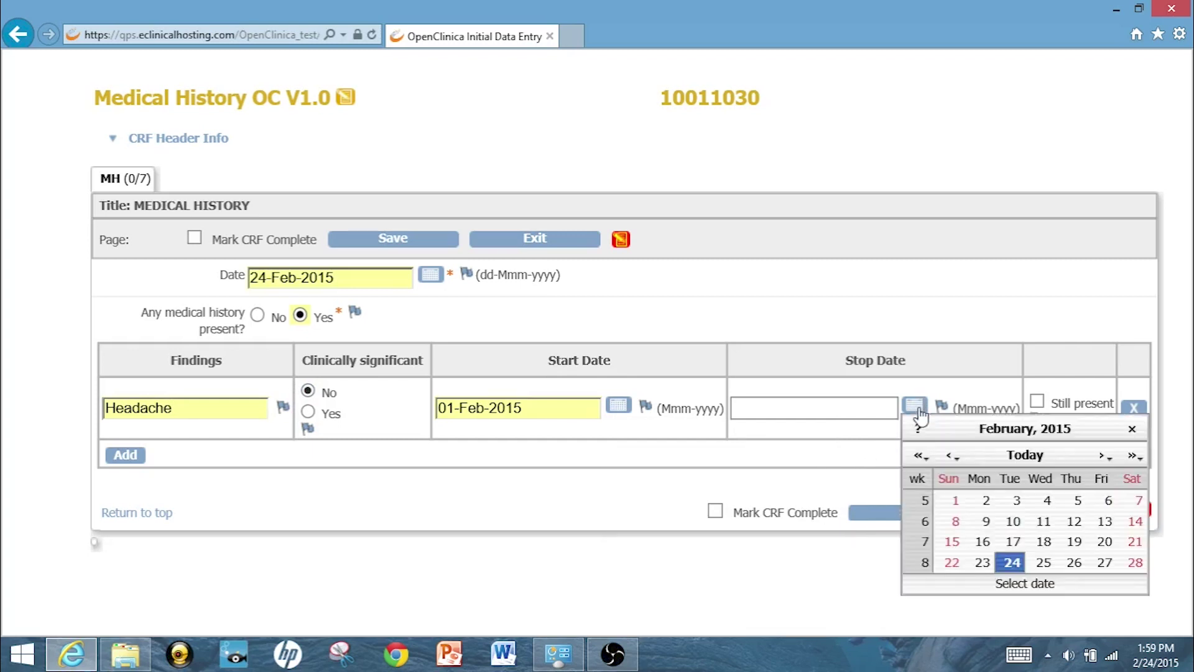
{"action": "left_click", "coordinate": [1070, 496]}
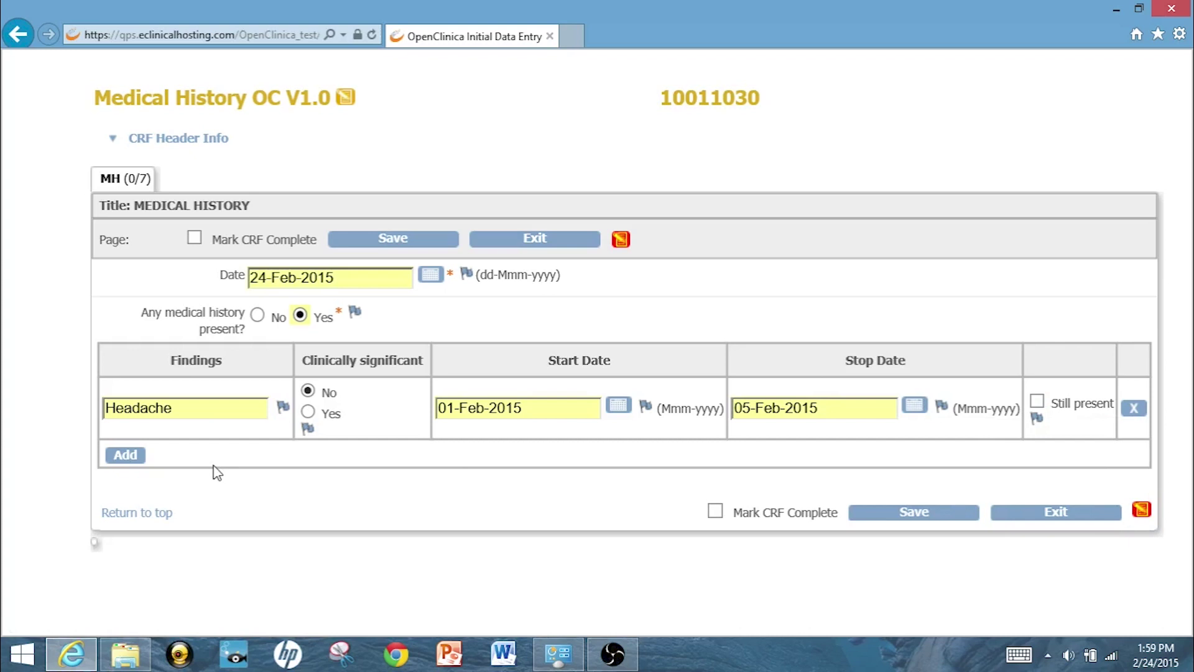
Step: Add a second finding, Stomach pain, not clinically significant, starting 02-Feb-2015 and still present, and append a blank third row
{"action": "left_click", "coordinate": [127, 454]}
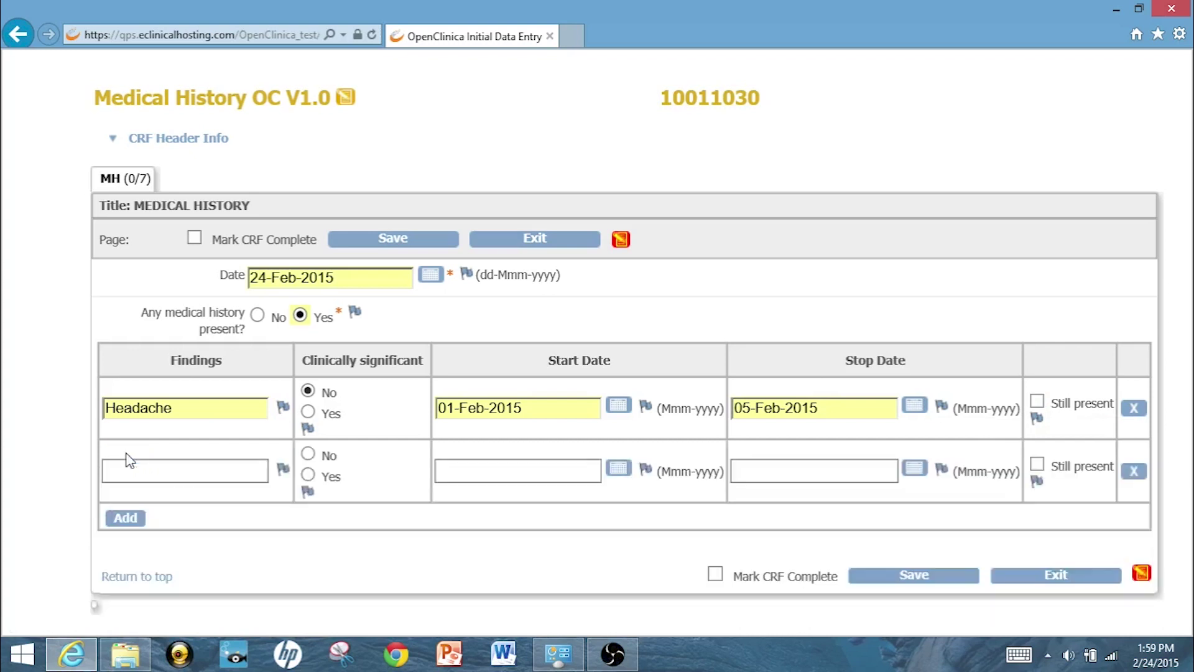
{"action": "left_click", "coordinate": [138, 474]}
{"action": "type", "text": "Stomac"}
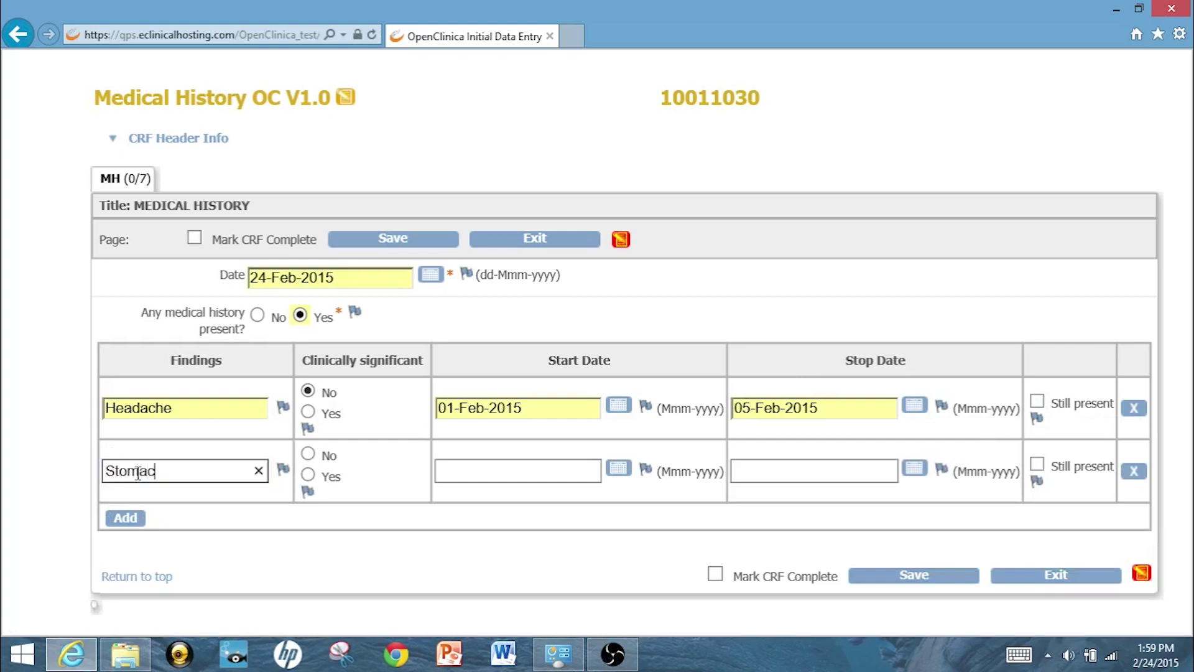
{"action": "type", "text": "h pain"}
{"action": "left_click", "coordinate": [308, 455]}
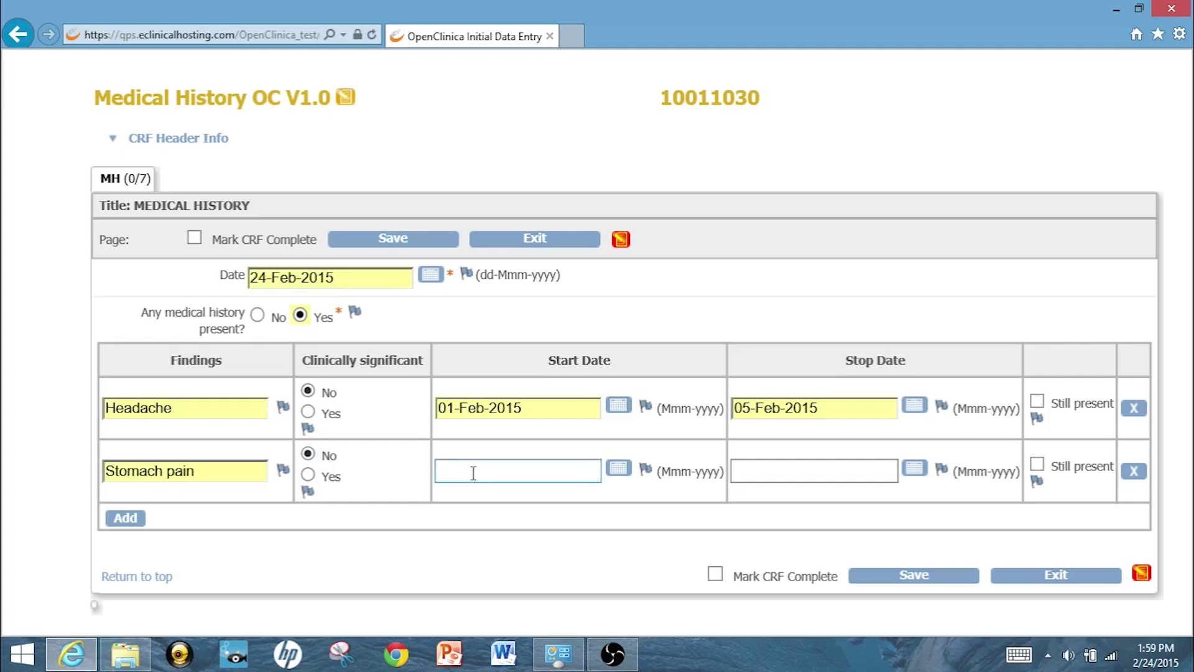
{"action": "left_click", "coordinate": [617, 469]}
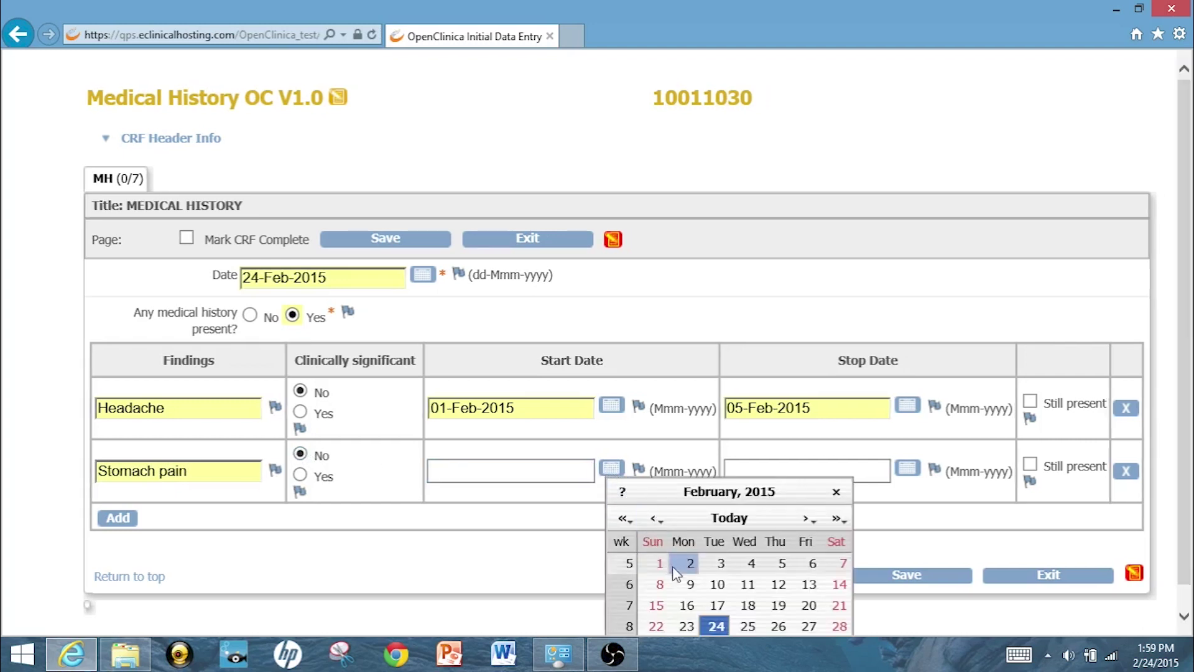
{"action": "left_click", "coordinate": [690, 564]}
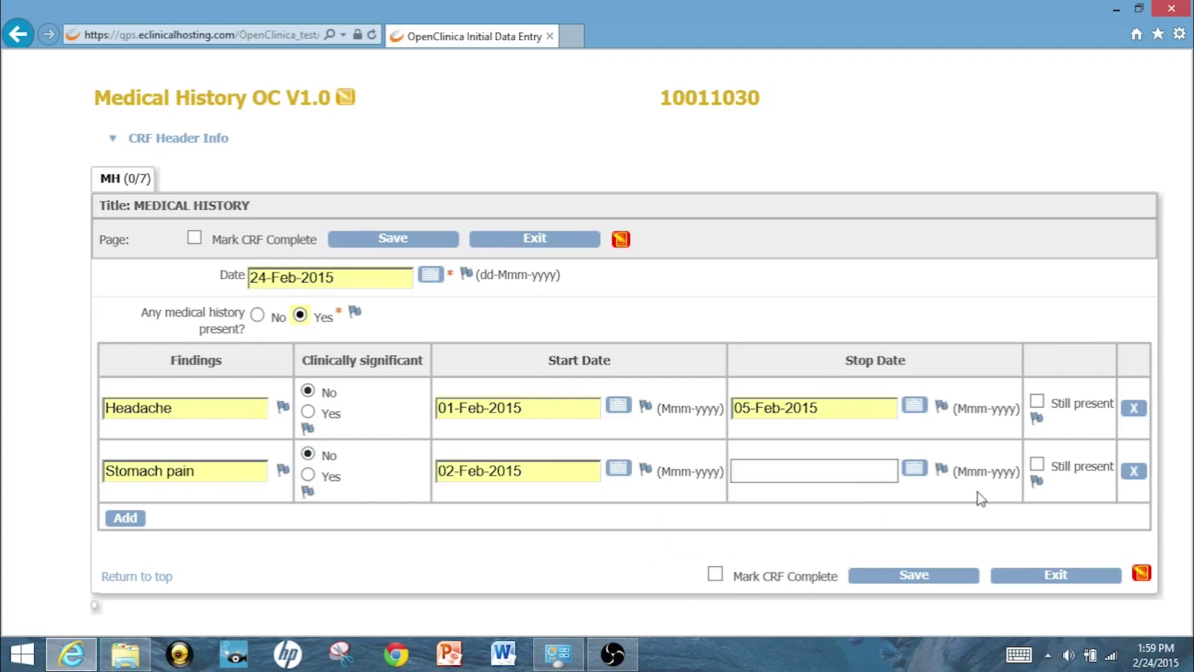
{"action": "left_click", "coordinate": [1038, 465]}
{"action": "left_click", "coordinate": [126, 518]}
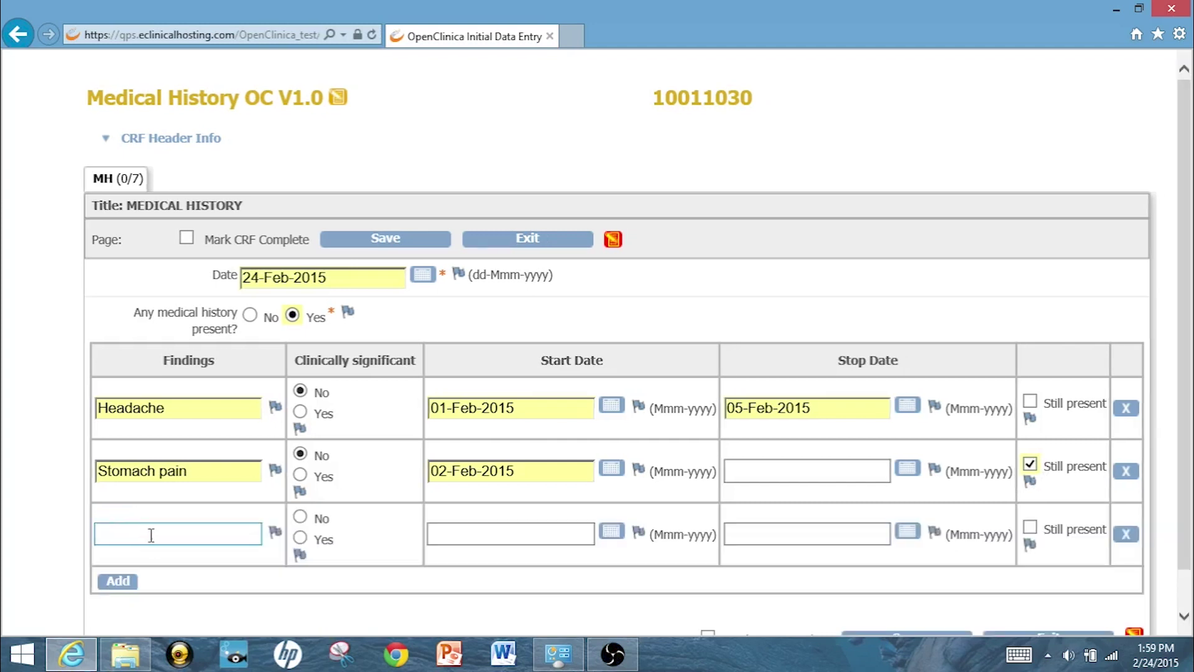
{"action": "left_click", "coordinate": [153, 535]}
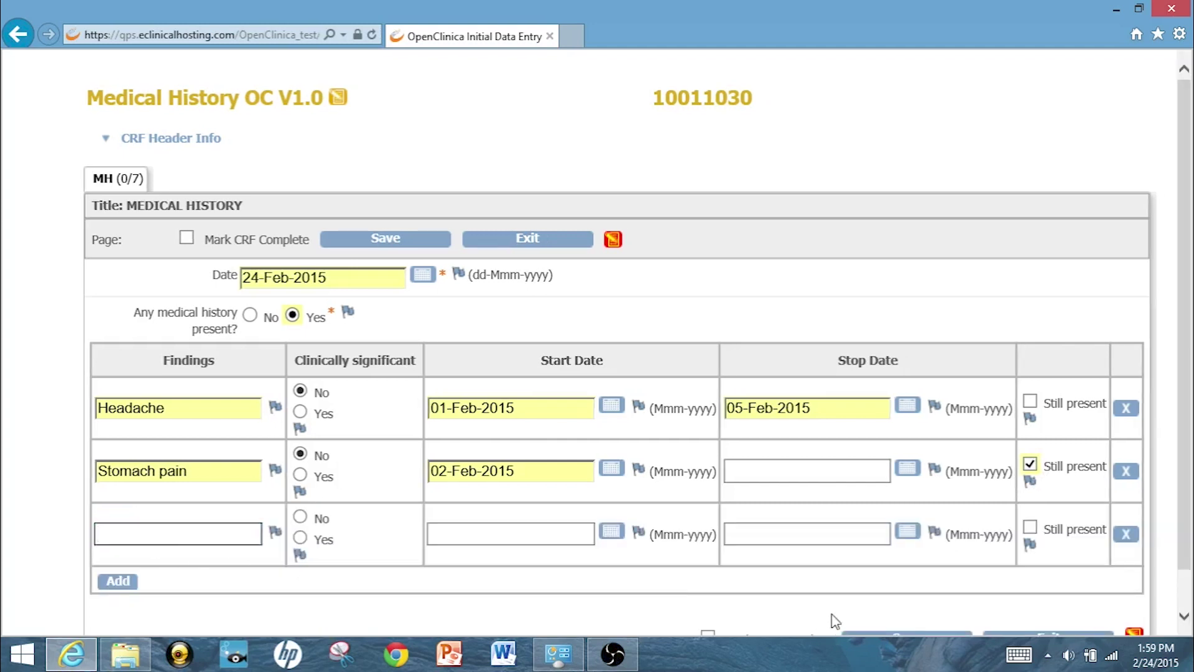
Step: Mark the Medical History form as complete, accept the finalization, and save it
{"action": "scroll", "coordinate": [1192, 410], "scroll_direction": "down", "scroll_amount": 1}
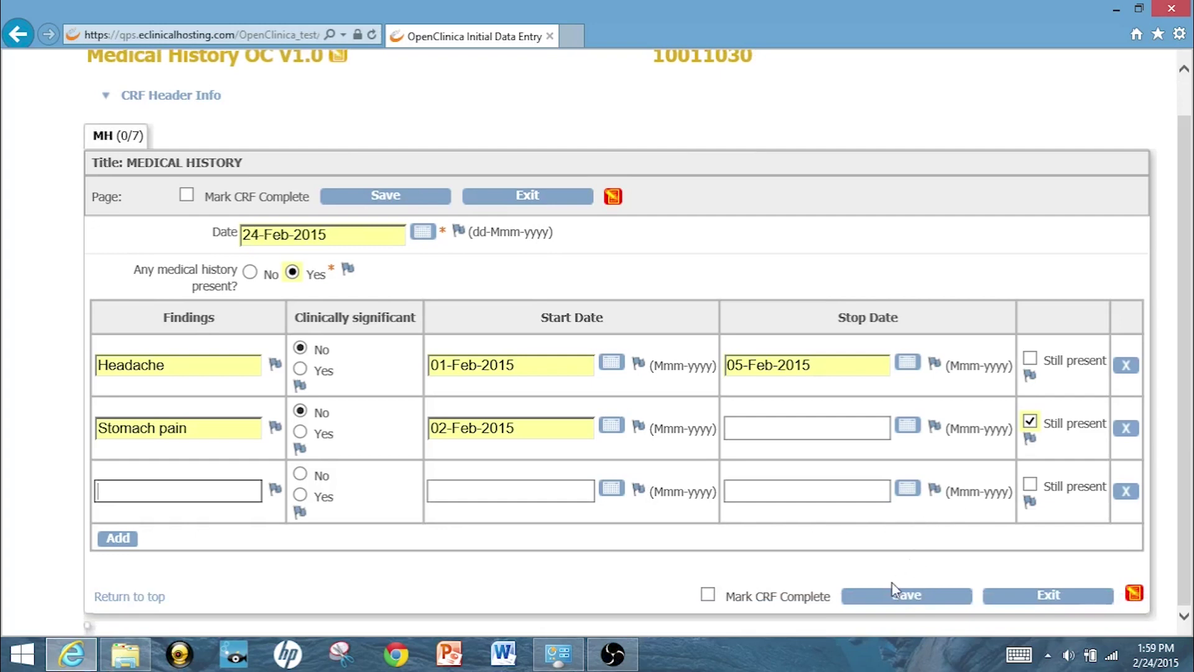
{"action": "left_click", "coordinate": [708, 595]}
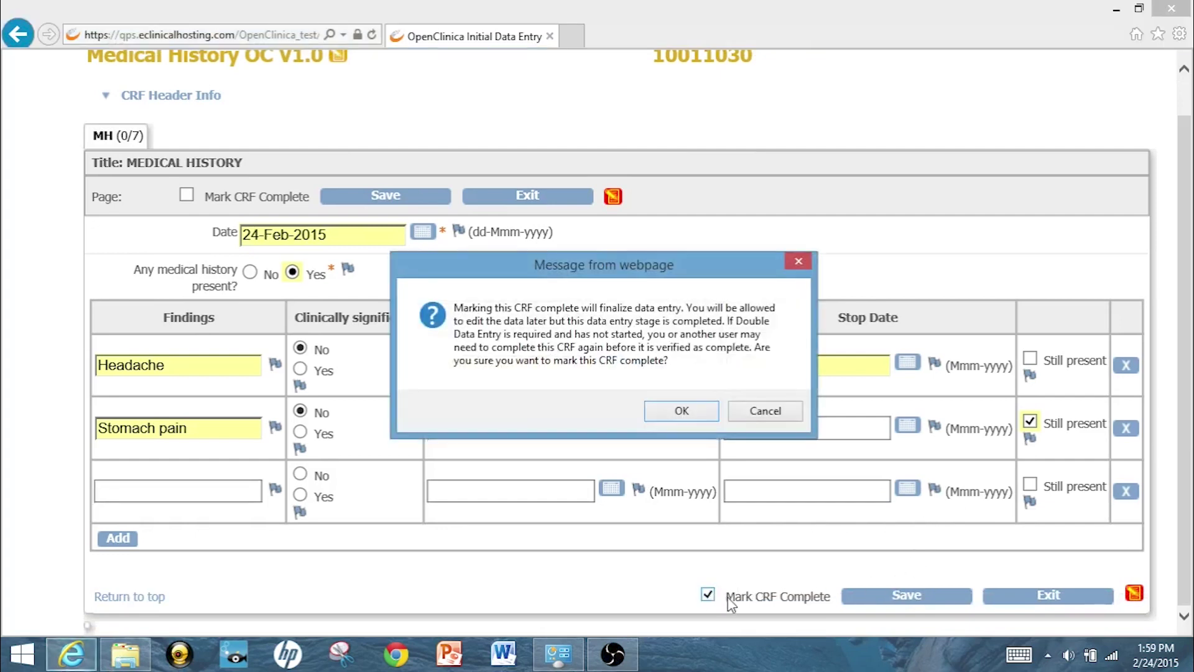
{"action": "left_click", "coordinate": [681, 411]}
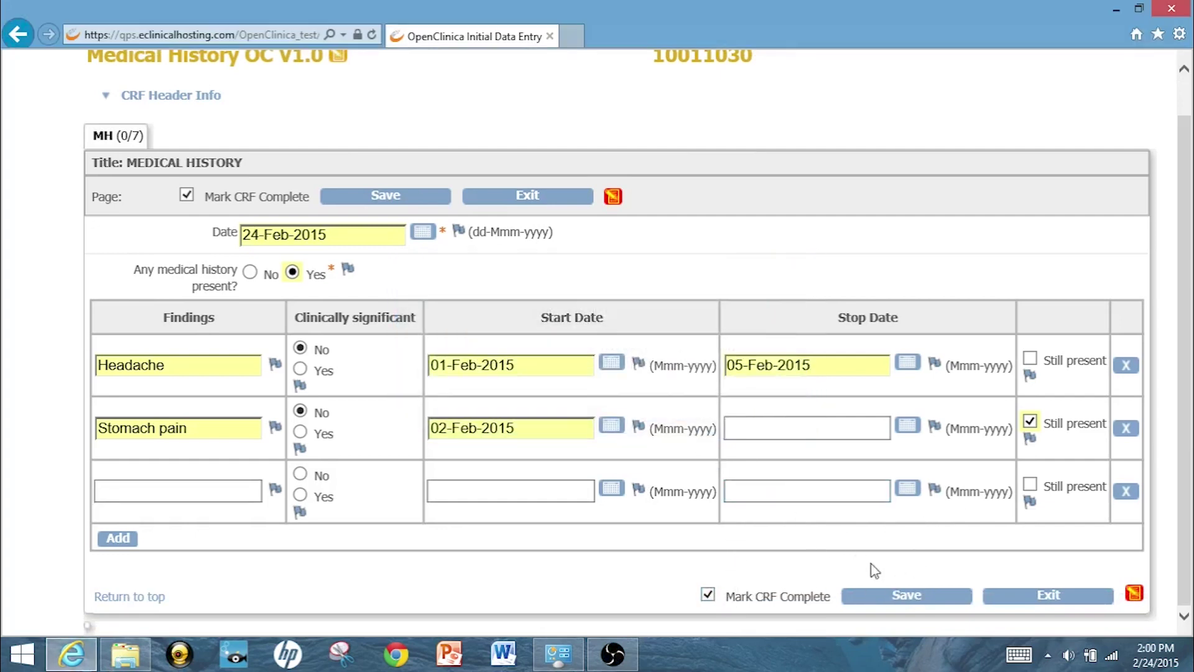
{"action": "left_click", "coordinate": [900, 597]}
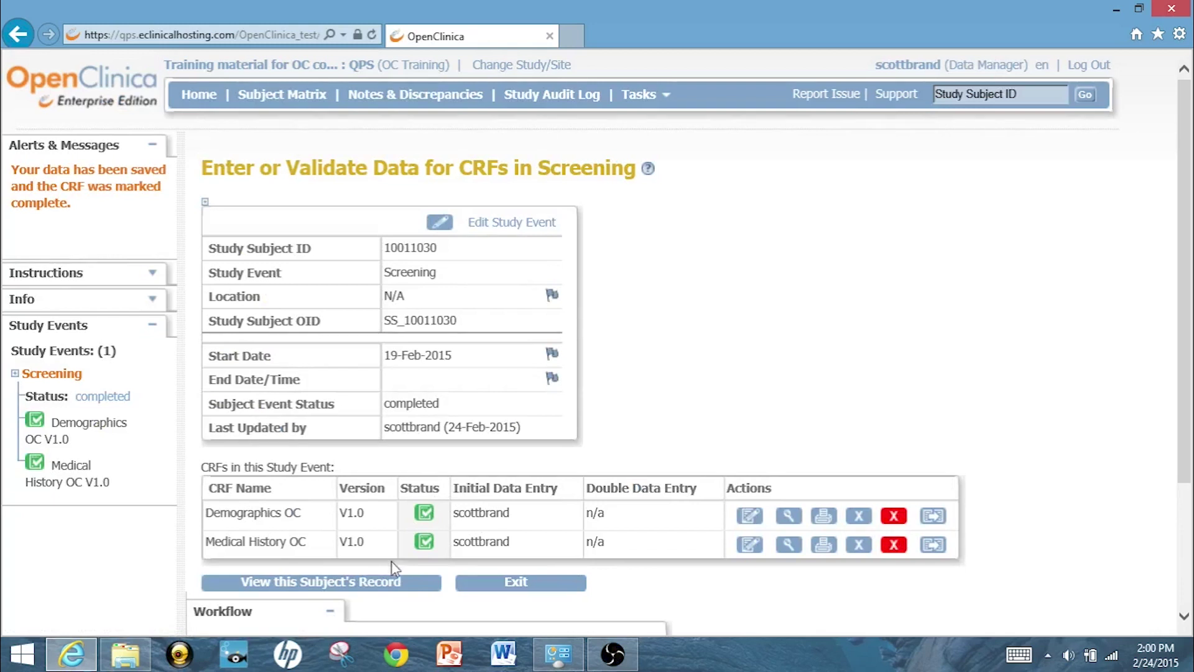
Step: Exit the Screening event page and check the same subject's Screening status in the subject matrix
{"action": "left_click", "coordinate": [510, 582]}
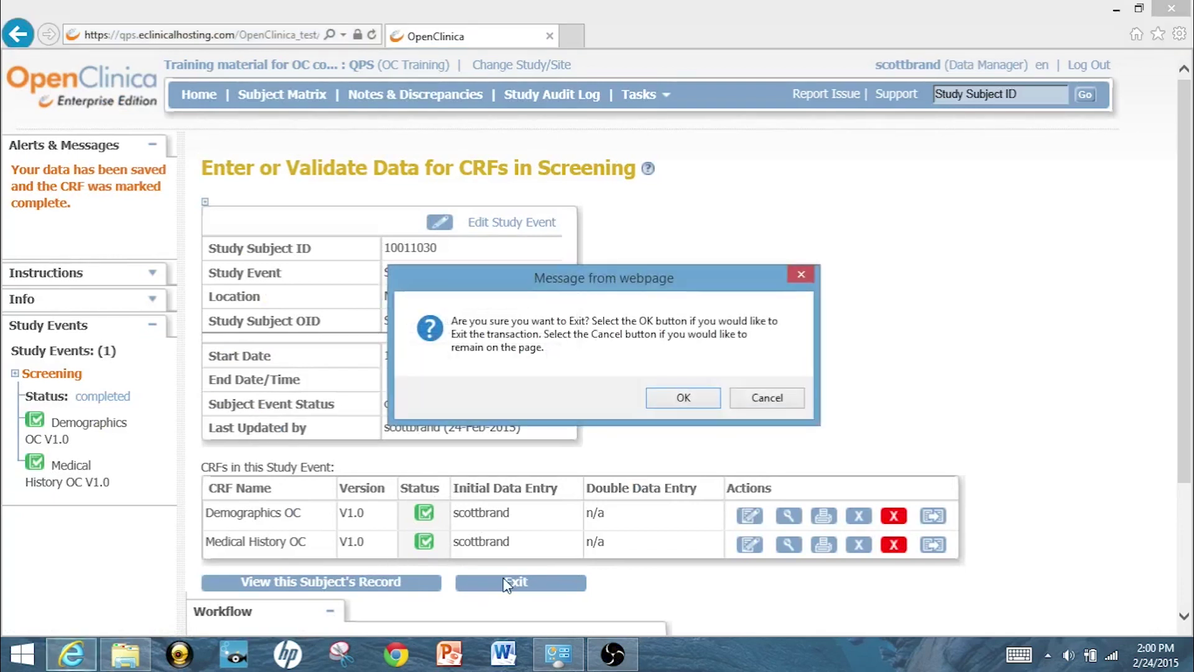
{"action": "left_click", "coordinate": [695, 405]}
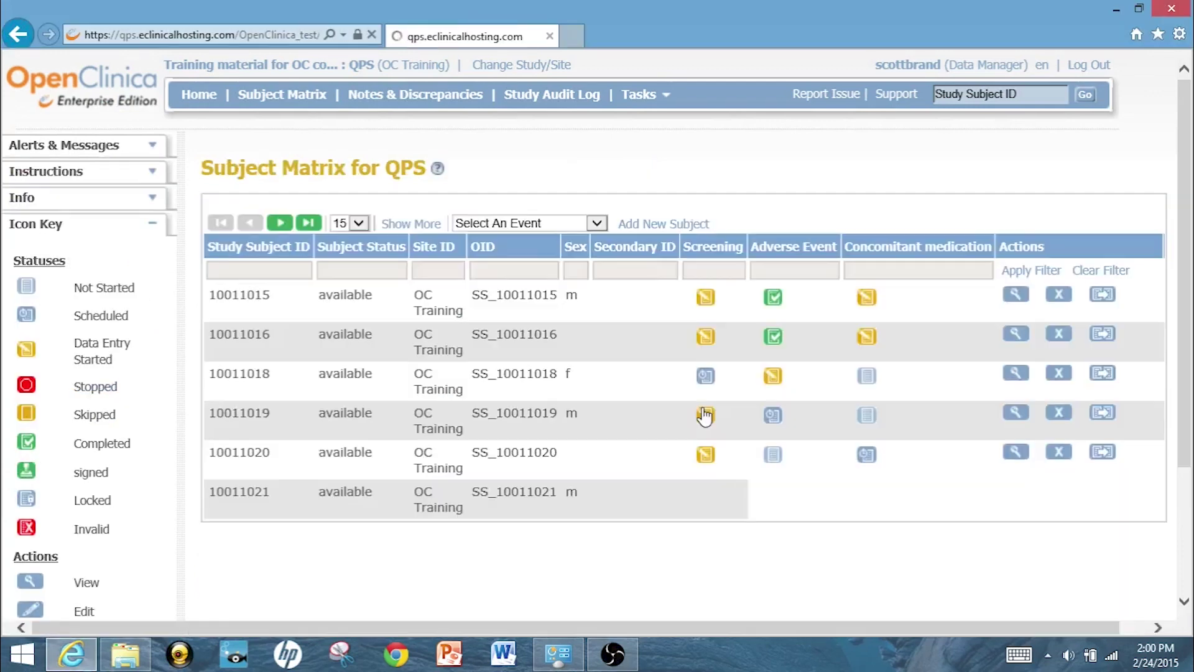
{"action": "left_click_drag", "start_coordinate": [1185, 283], "coordinate": [1185, 403]}
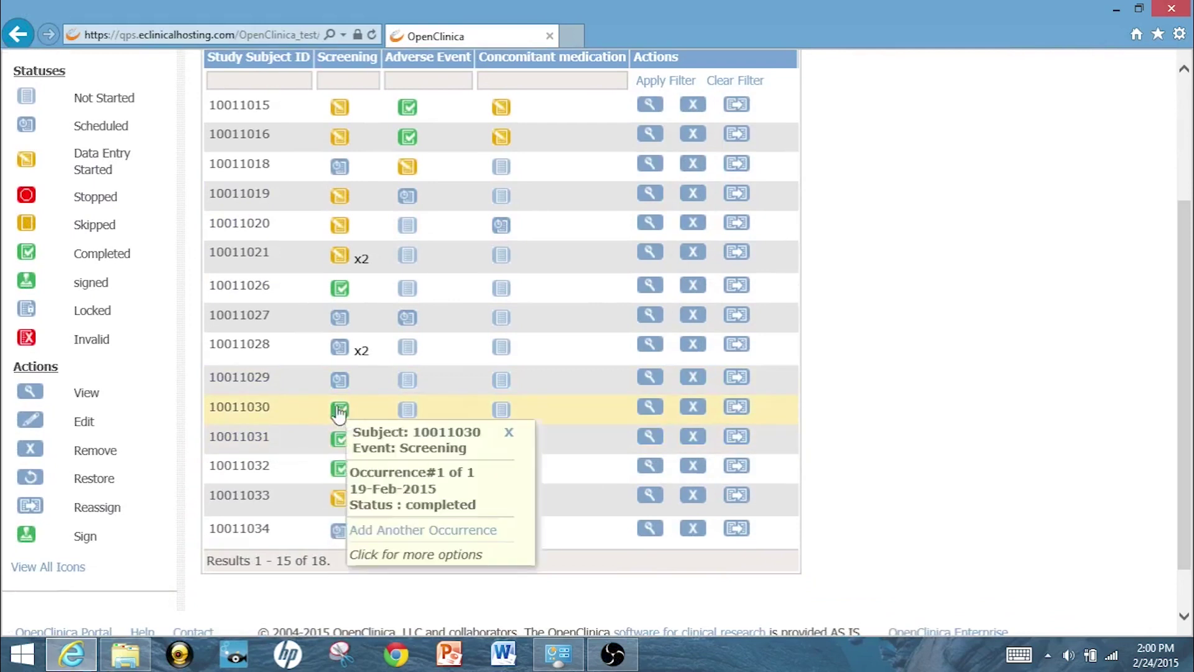
{"action": "mouse_move", "coordinate": [351, 423]}
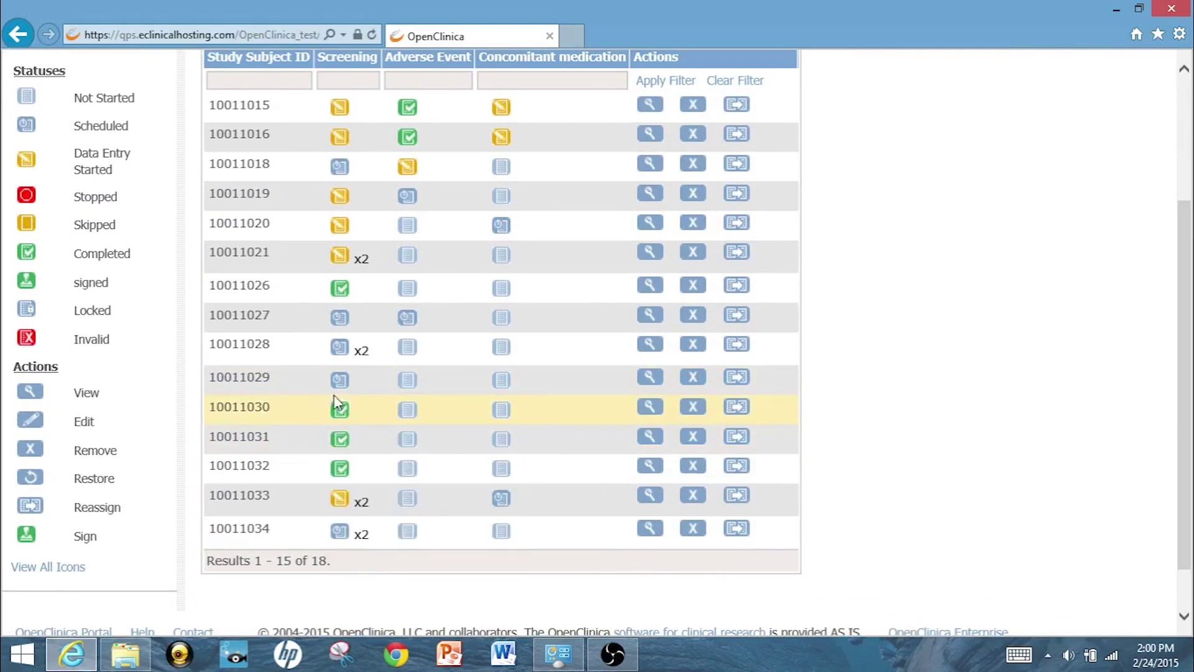